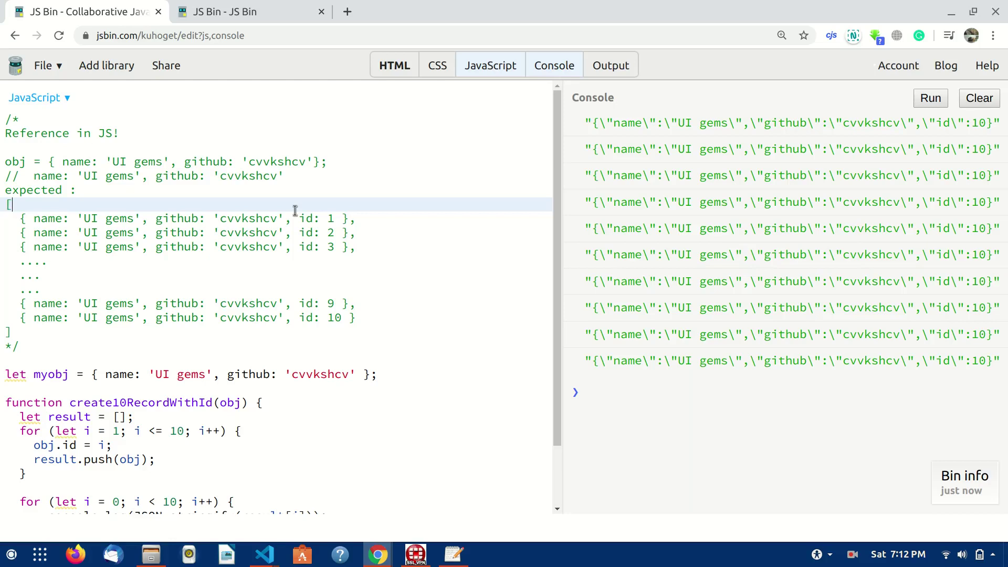
Step: Clear the console and rerun create10RecordWithId, printing ten JSON records that all have id 10
left_click(311, 291)
left_click(435, 347)
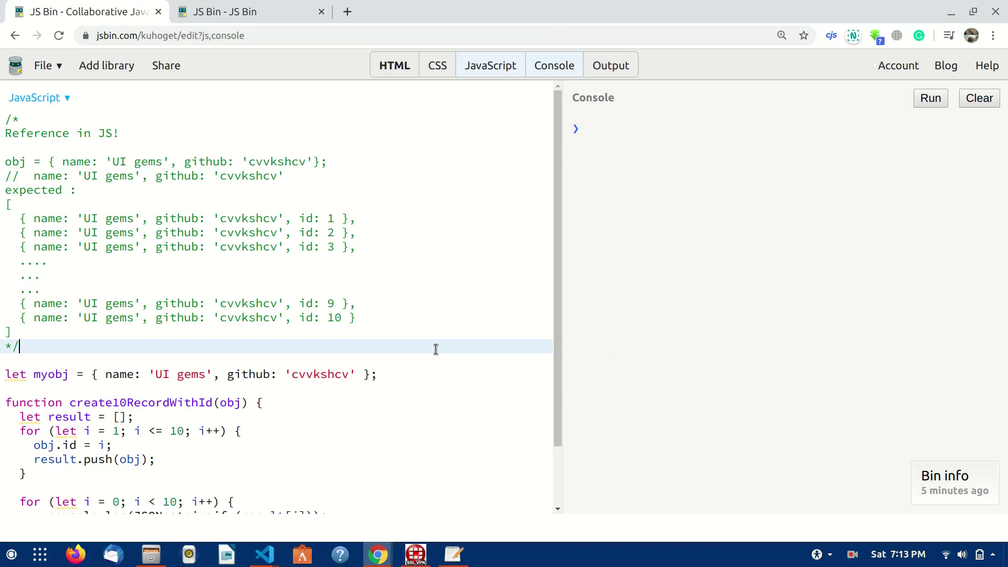
scroll(435, 348, "down", 2)
left_click_drag(4, 293, 332, 505)
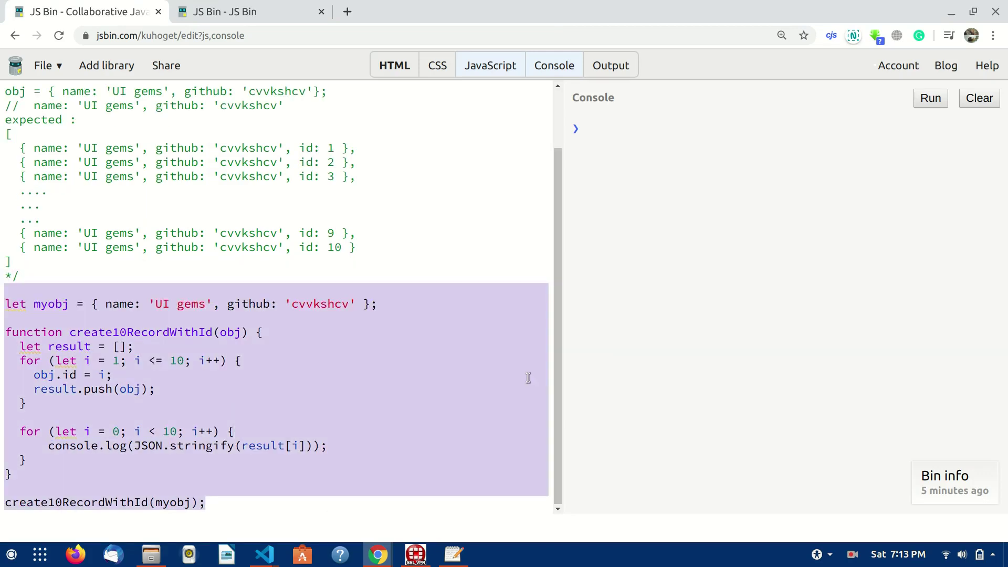
scroll(528, 378, "up", 2)
left_click_drag(44, 162, 330, 164)
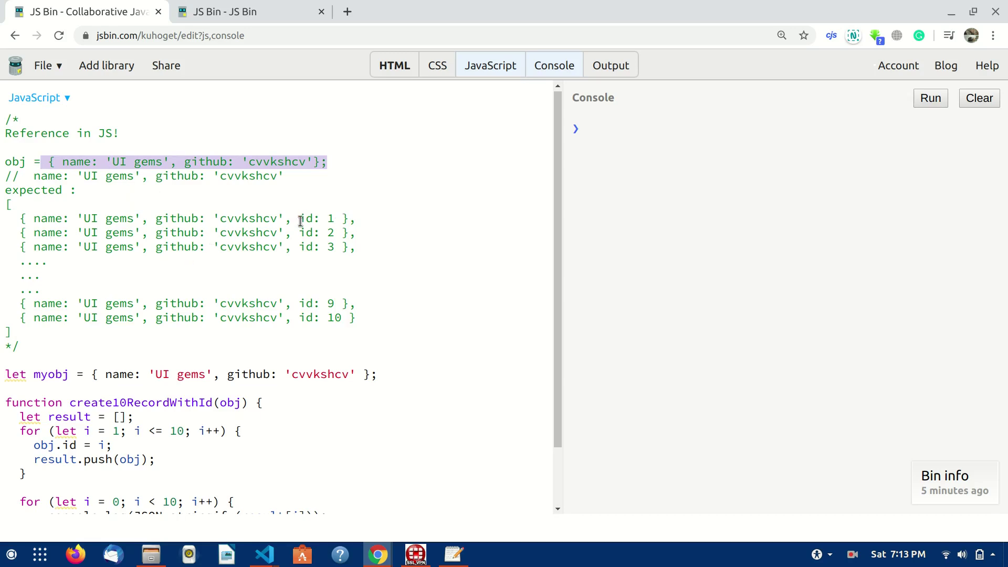
left_click_drag(300, 221, 327, 220)
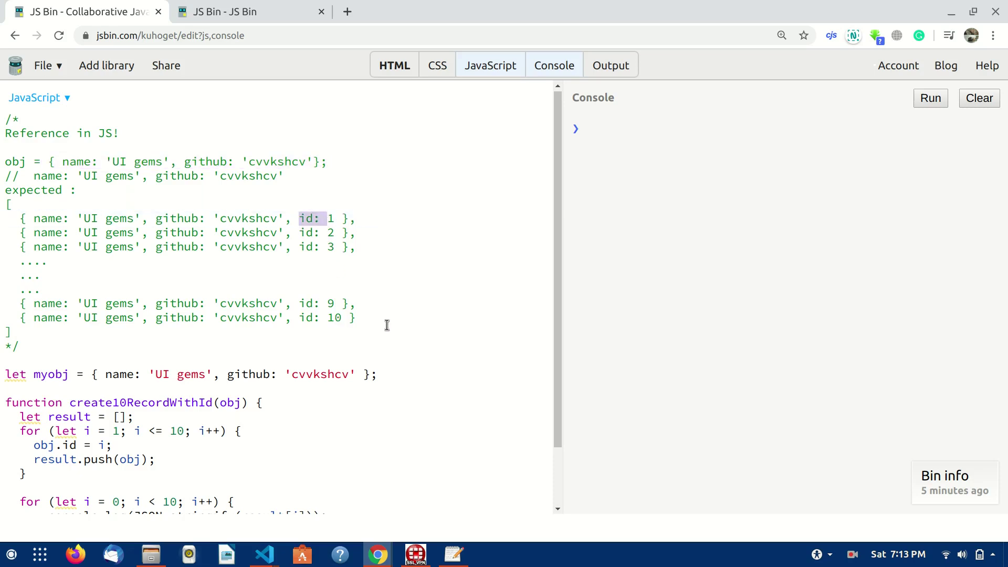
scroll(386, 325, "down", 2)
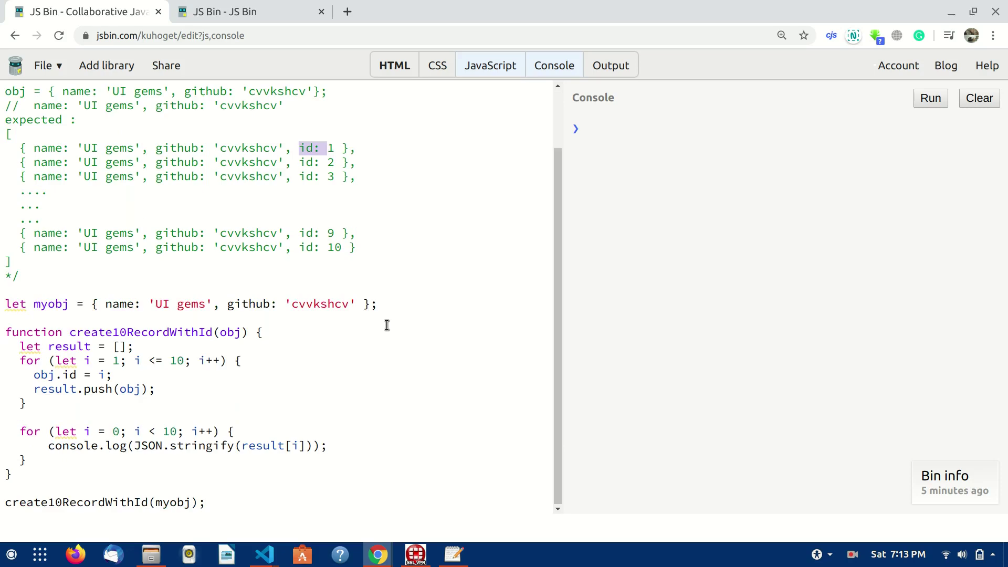
left_click_drag(150, 305, 247, 506)
left_click(247, 506)
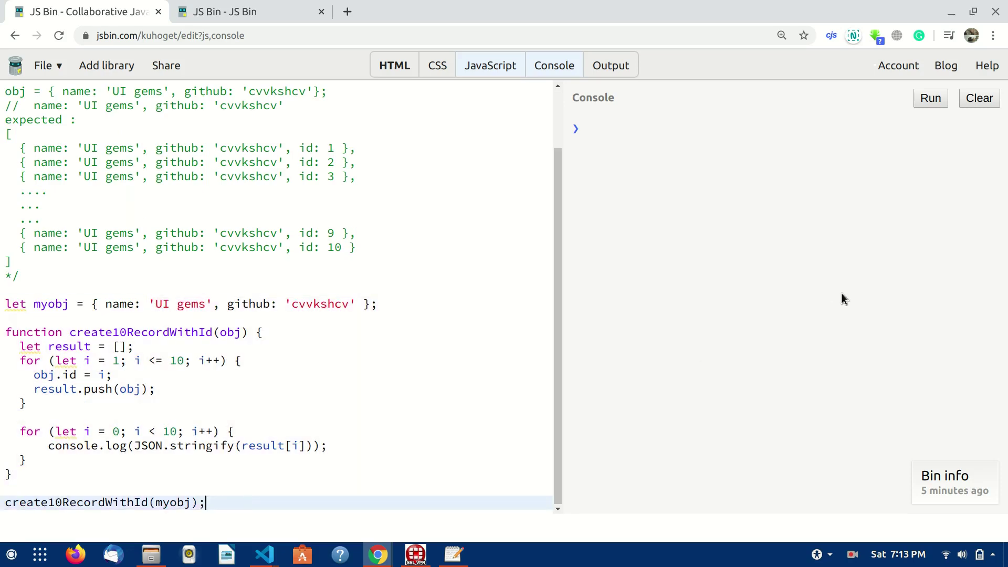
left_click(929, 100)
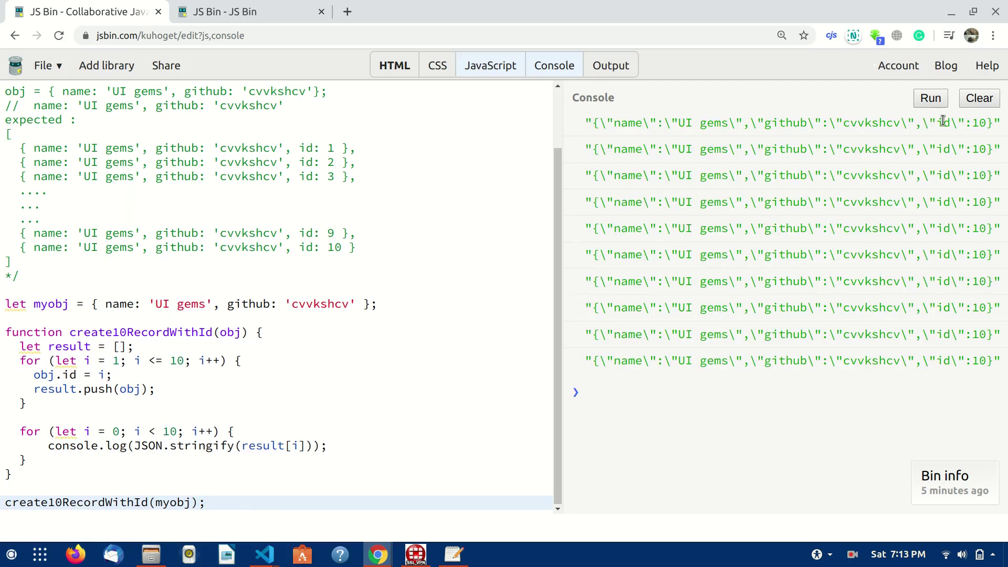
double_click(938, 124)
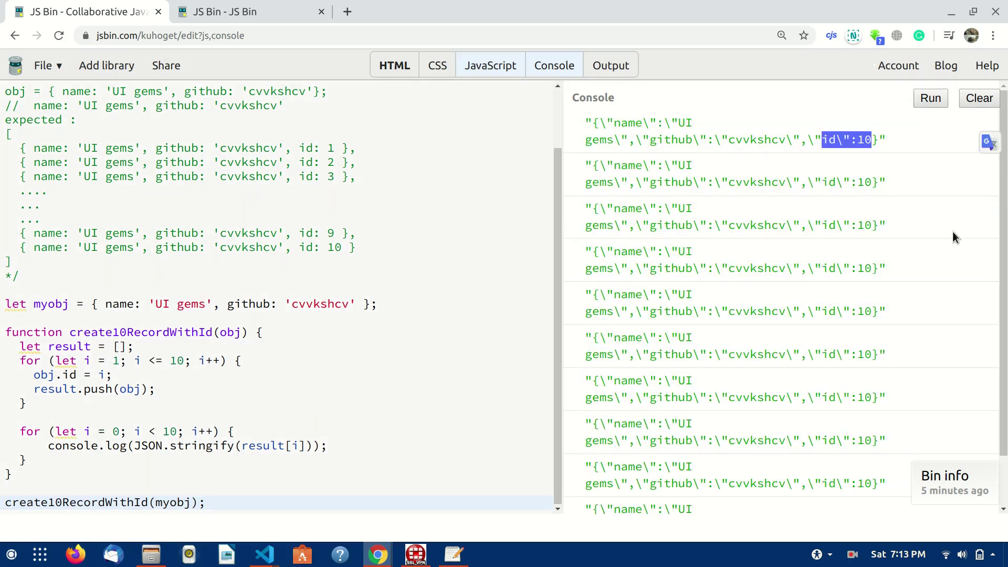
Step: Bring up the other bin's changeValue example with let x = 5
left_click(245, 443)
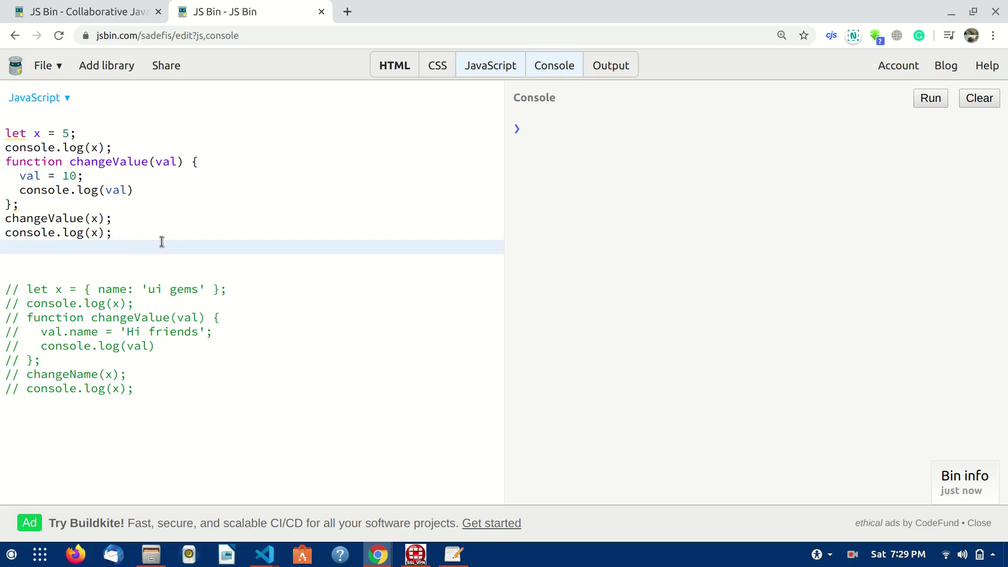
Step: Walk through the example: x = 5, the changeValue function, its val parameter and val = 10
left_click(34, 136)
double_click(67, 135)
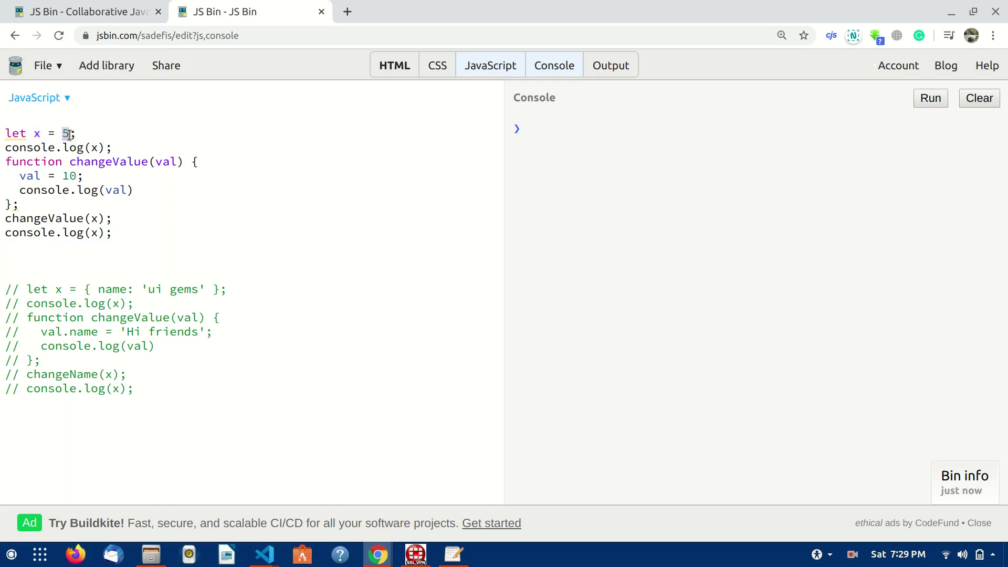
left_click_drag(78, 135, 122, 148)
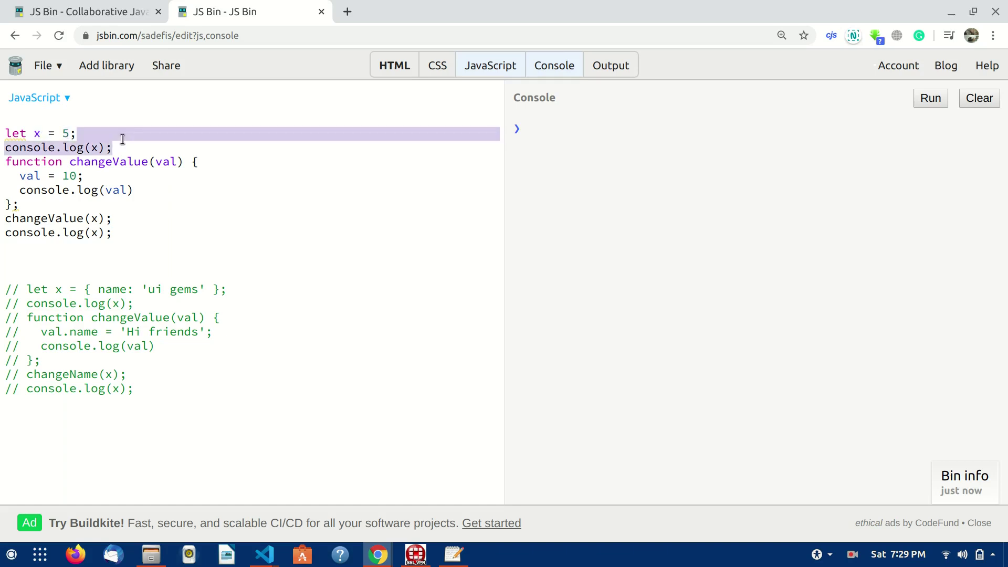
double_click(111, 162)
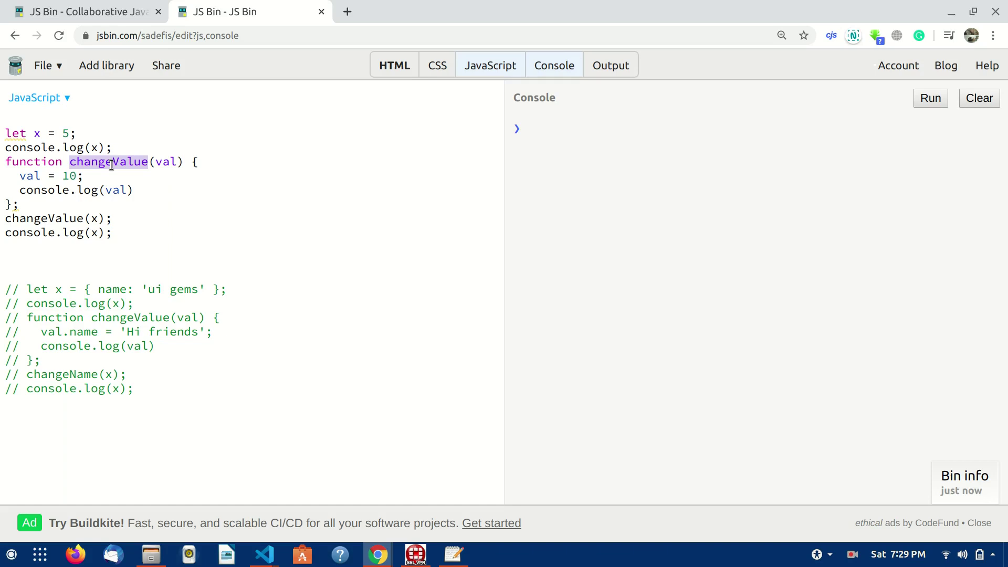
double_click(93, 168)
double_click(61, 218)
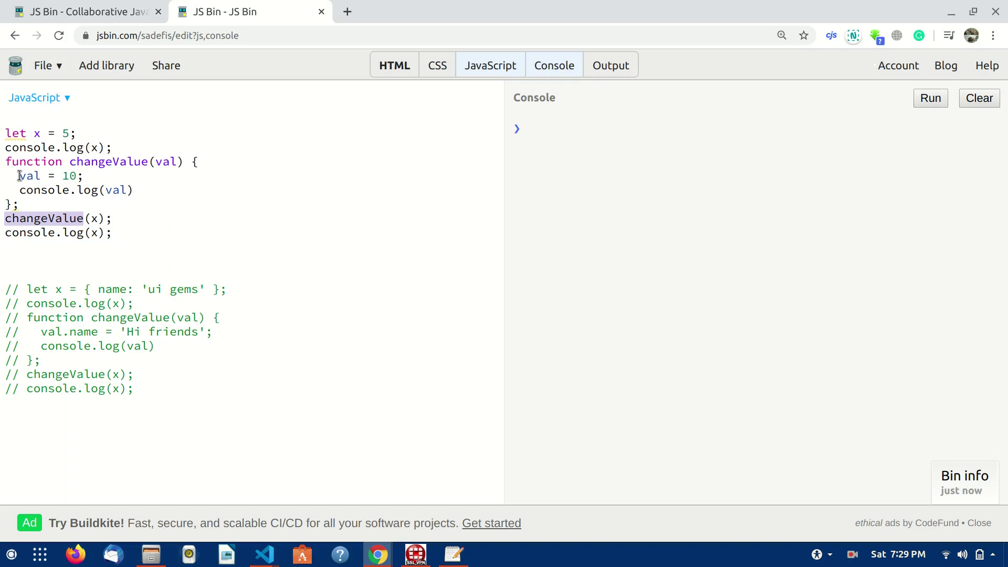
double_click(164, 163)
double_click(66, 177)
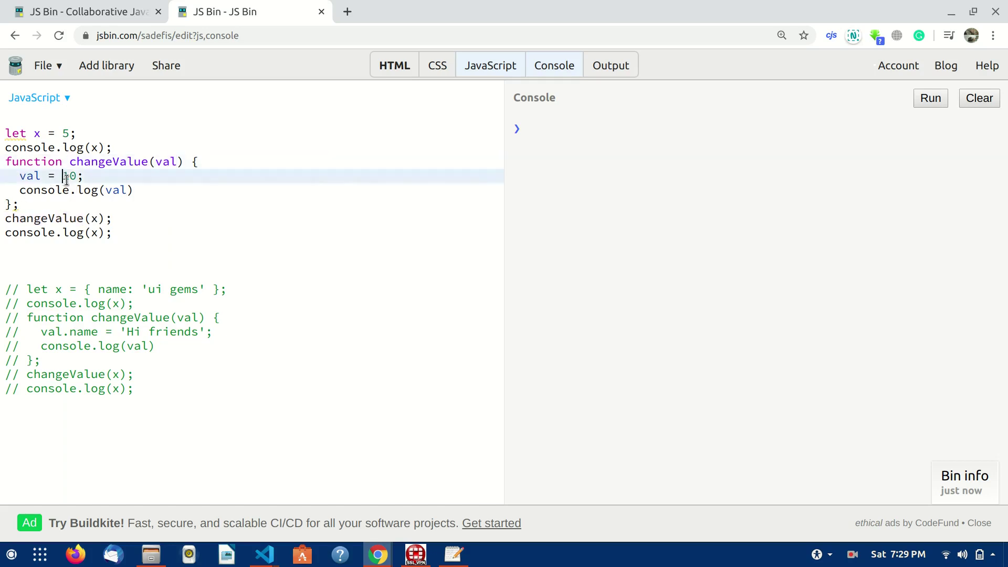
left_click_drag(130, 189, 96, 189)
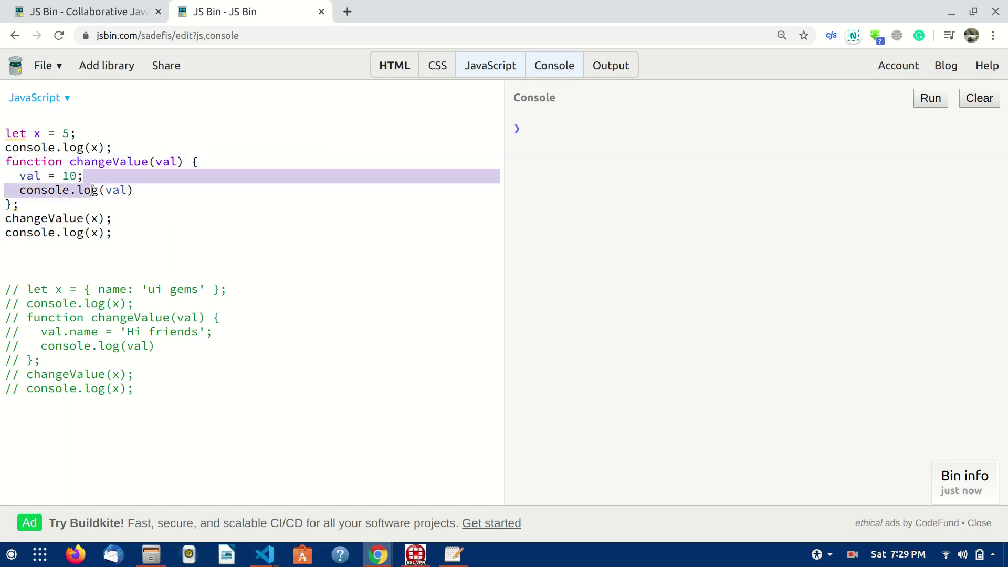
left_click(134, 190)
left_click(386, 173)
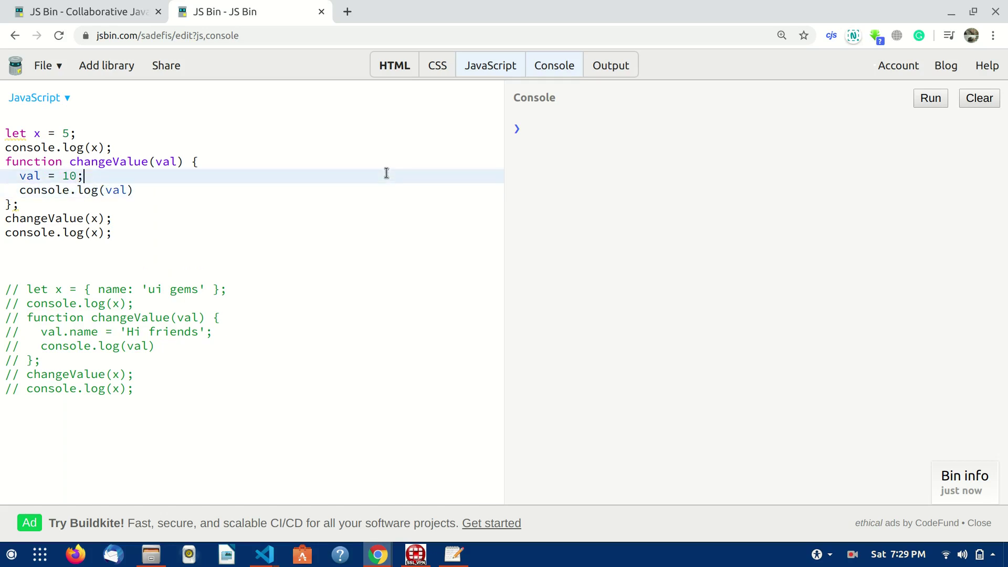
Step: Run the number example and compare the logged 10 with the function's val log
left_click(937, 104)
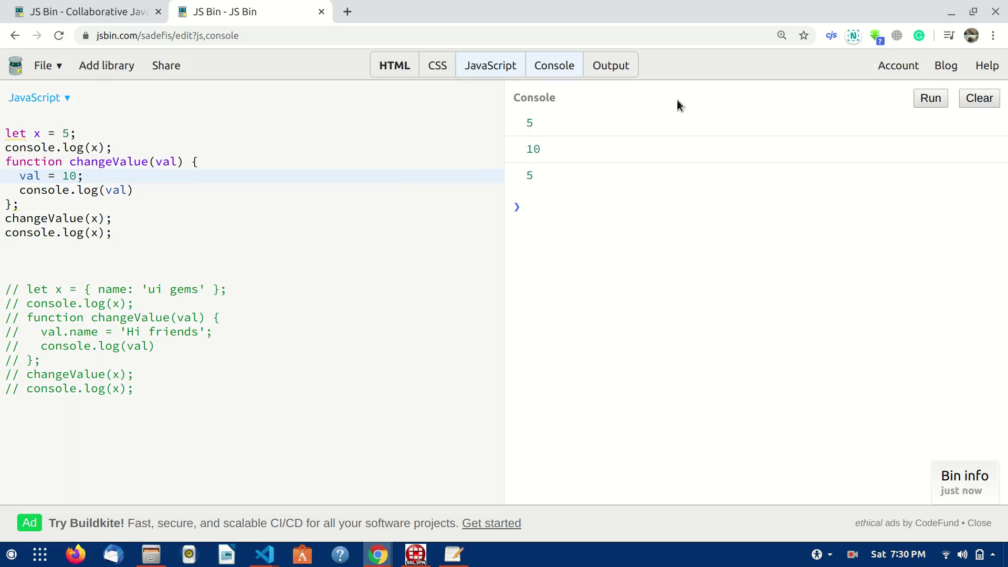
double_click(532, 149)
left_click_drag(27, 190, 135, 190)
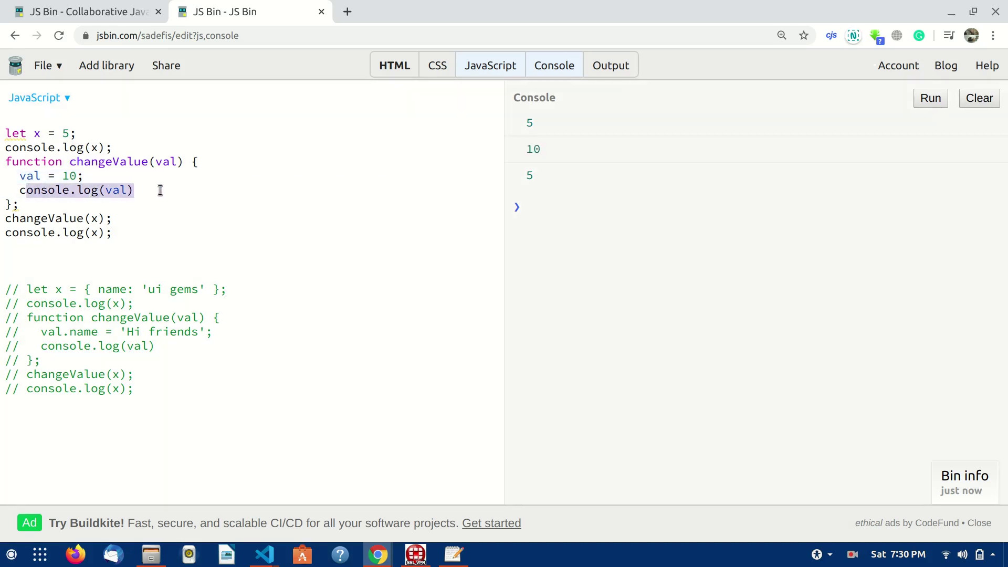
key("Down")
key("Down")
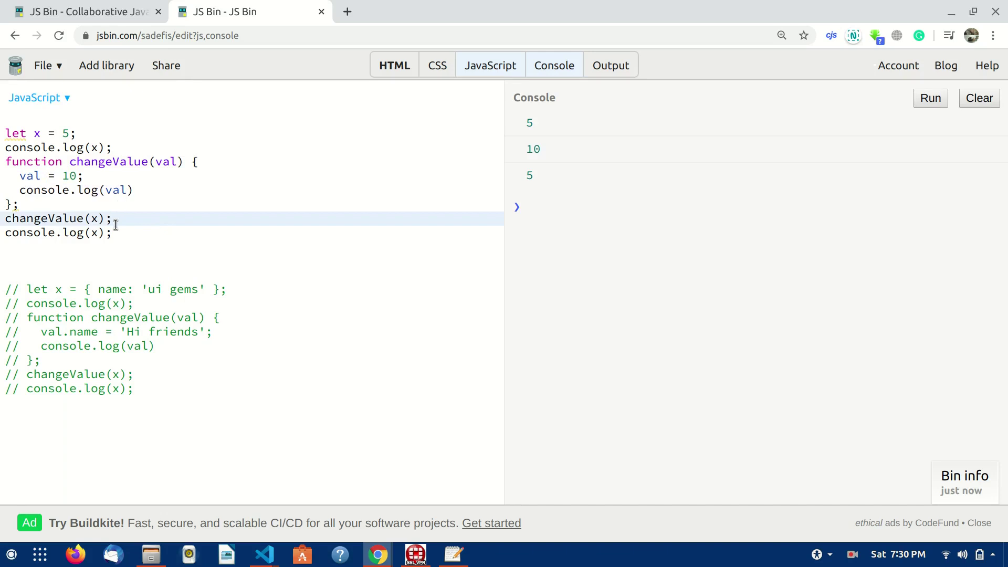
left_click(99, 232)
double_click(94, 233)
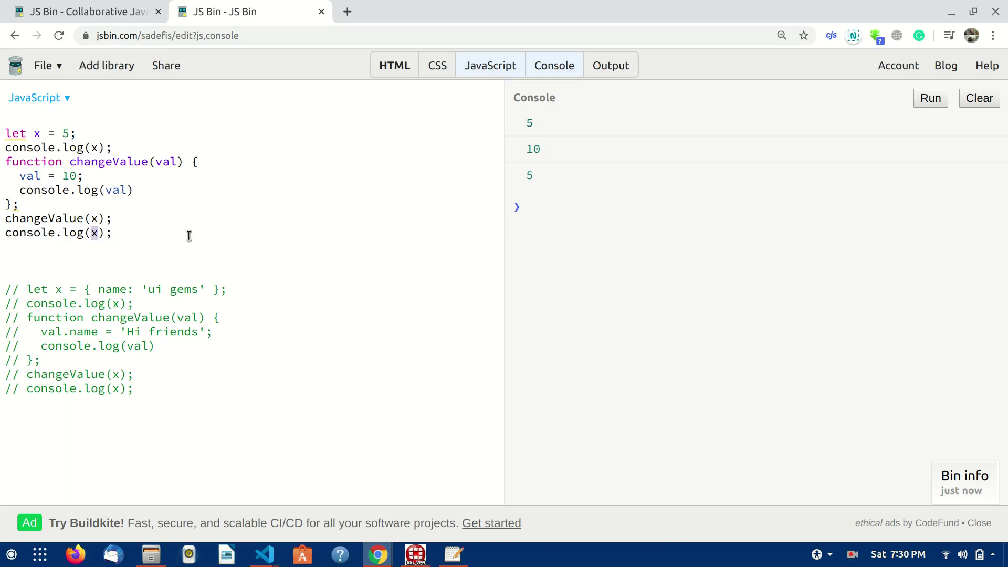
Step: Trace x = 5, the val parameter and val = 10 against the final logged 5
left_click_drag(40, 134, 81, 136)
double_click(165, 161)
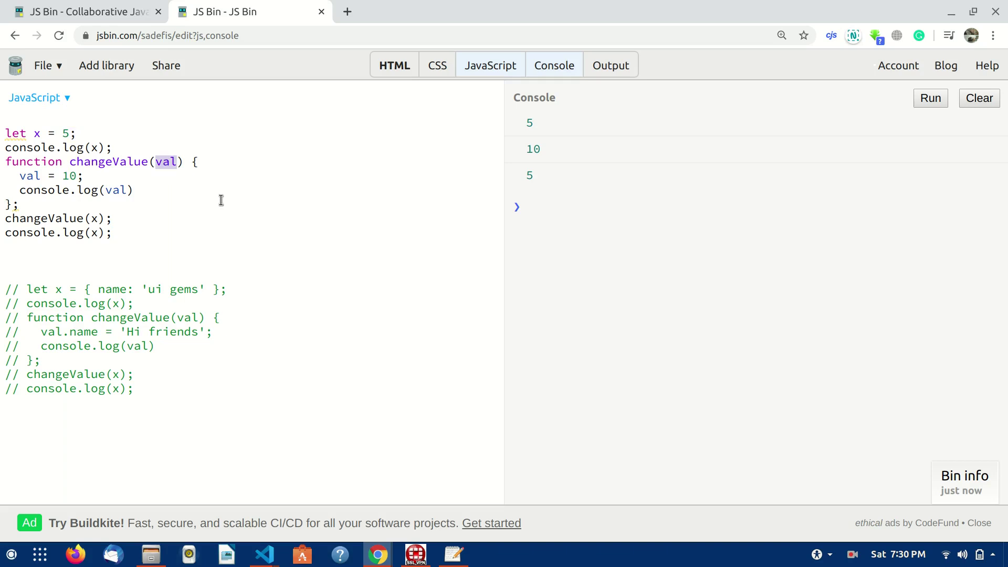
double_click(168, 162)
left_click_drag(17, 182, 87, 182)
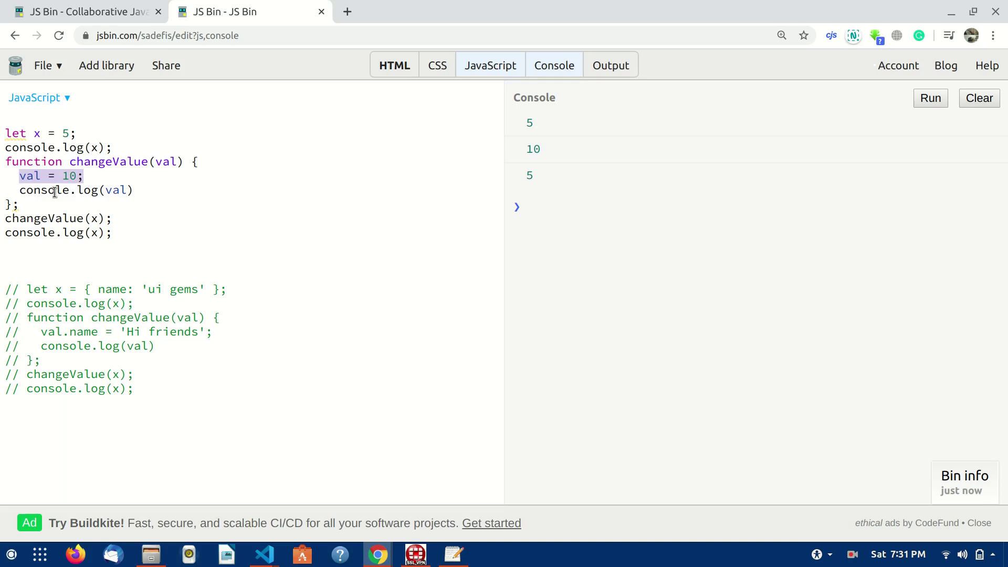
left_click_drag(21, 189, 136, 190)
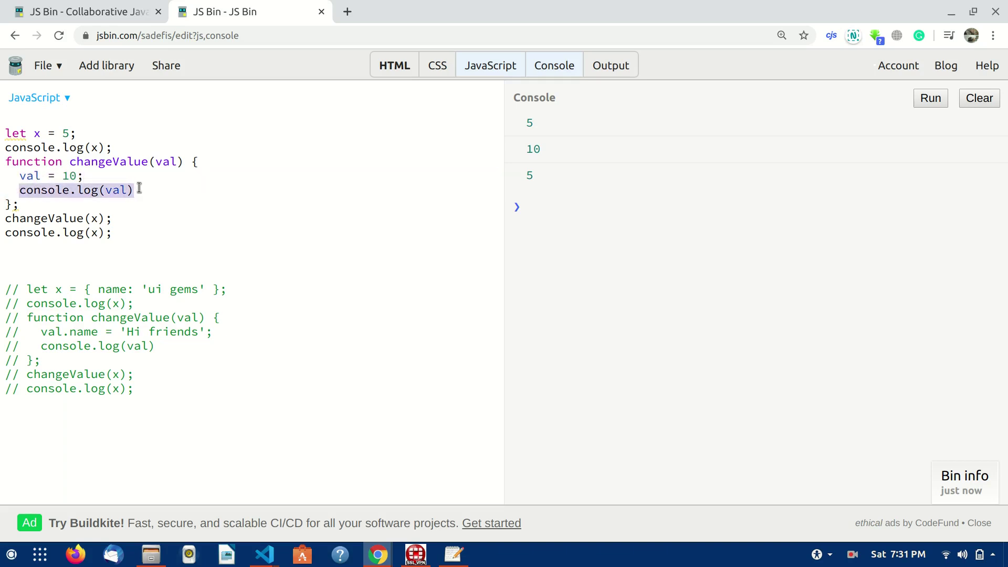
left_click(92, 232)
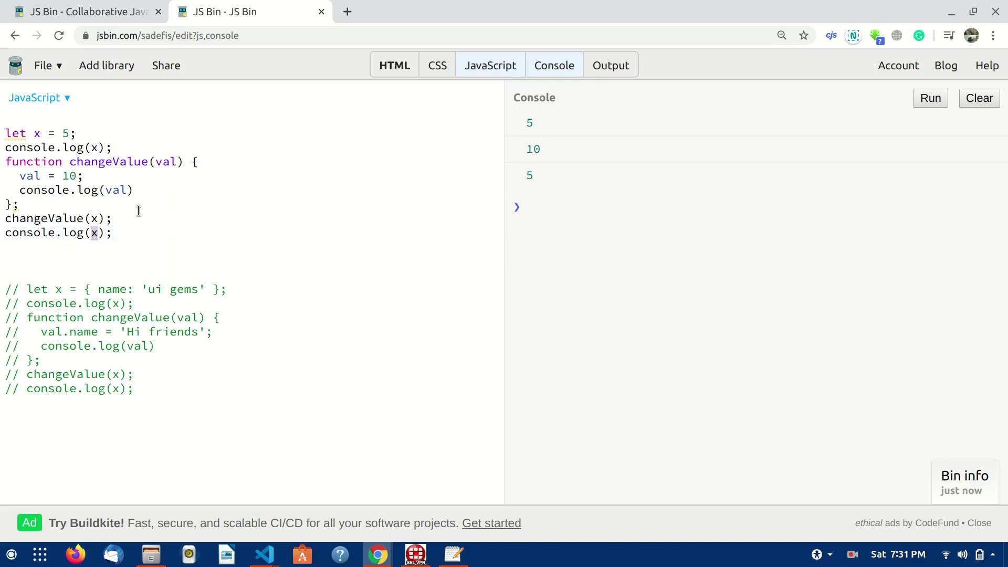
double_click(530, 176)
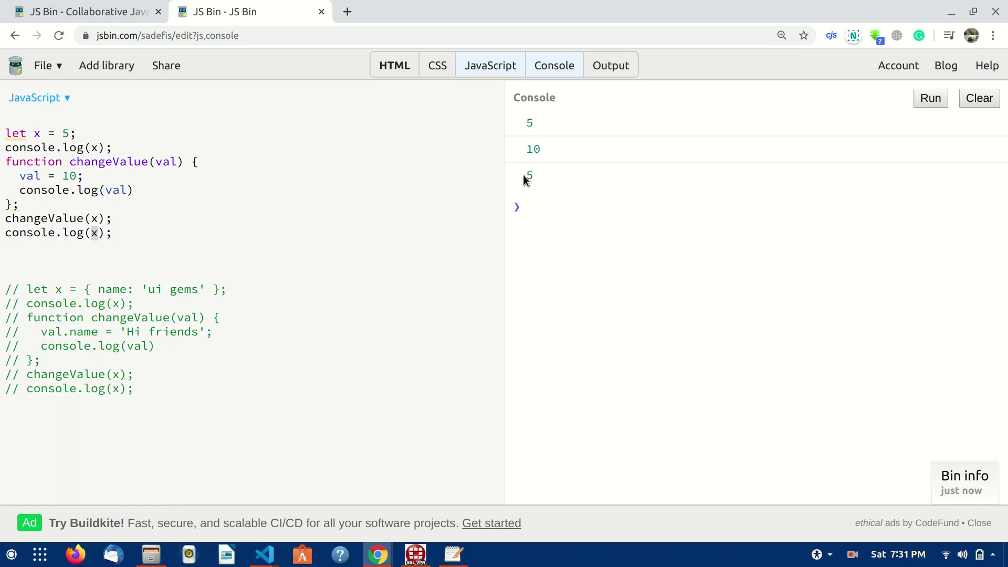
left_click(255, 245)
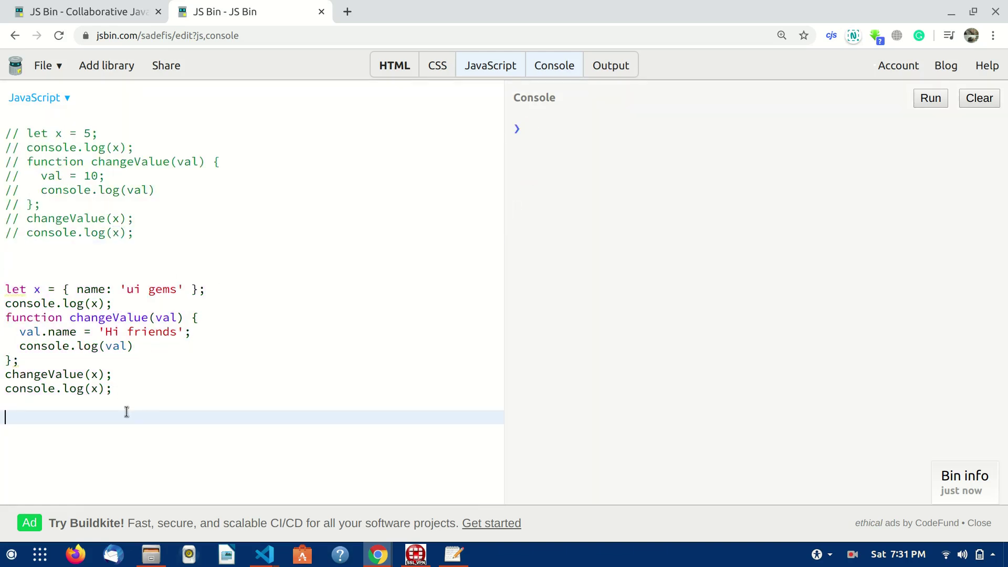
double_click(37, 289)
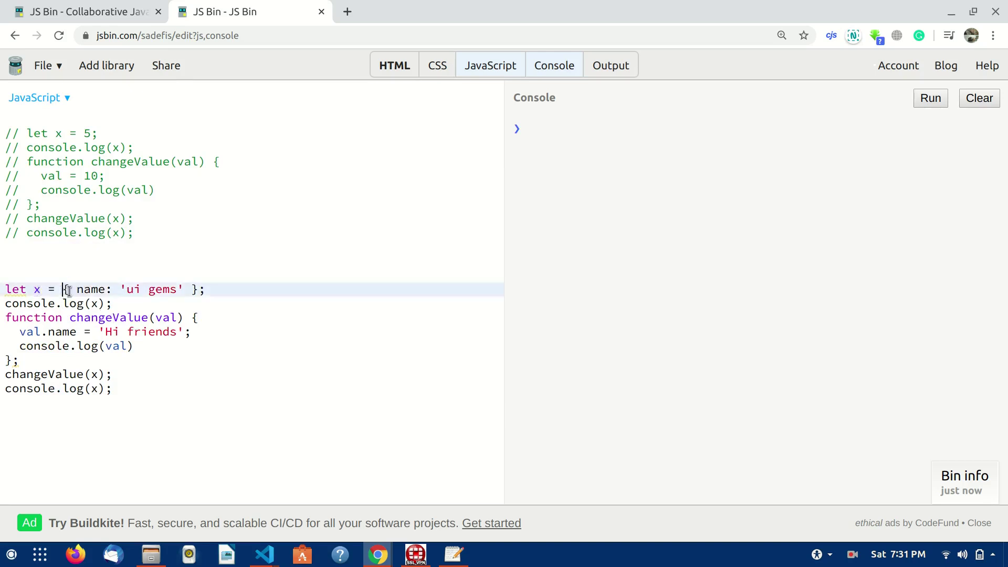
left_click_drag(63, 289, 207, 289)
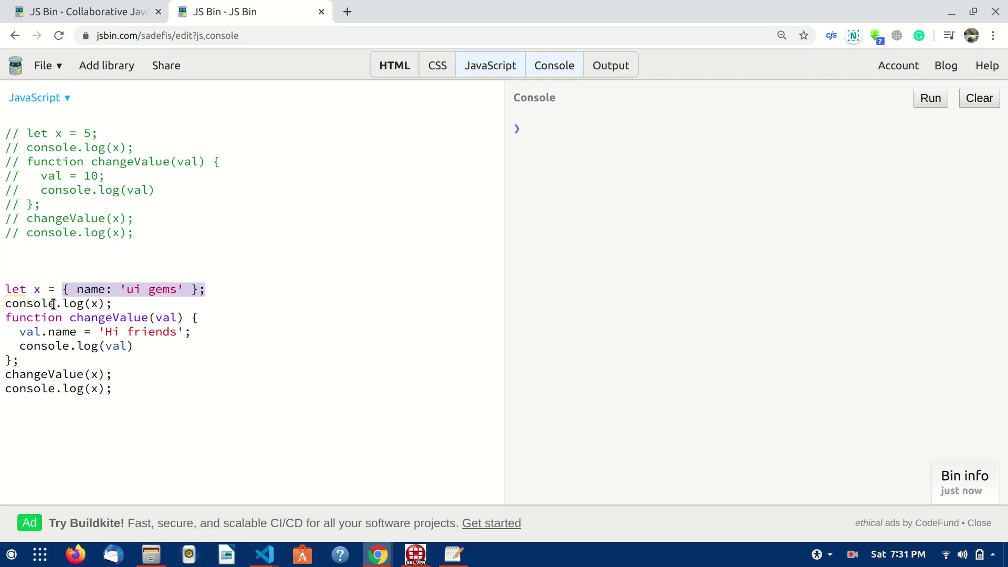
left_click_drag(18, 304, 92, 303)
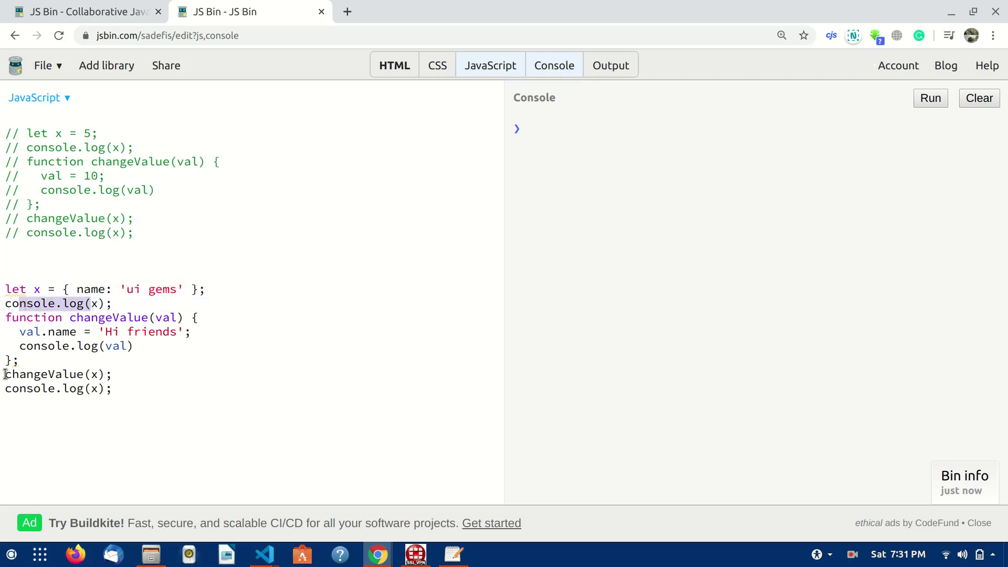
left_click_drag(4, 374, 79, 376)
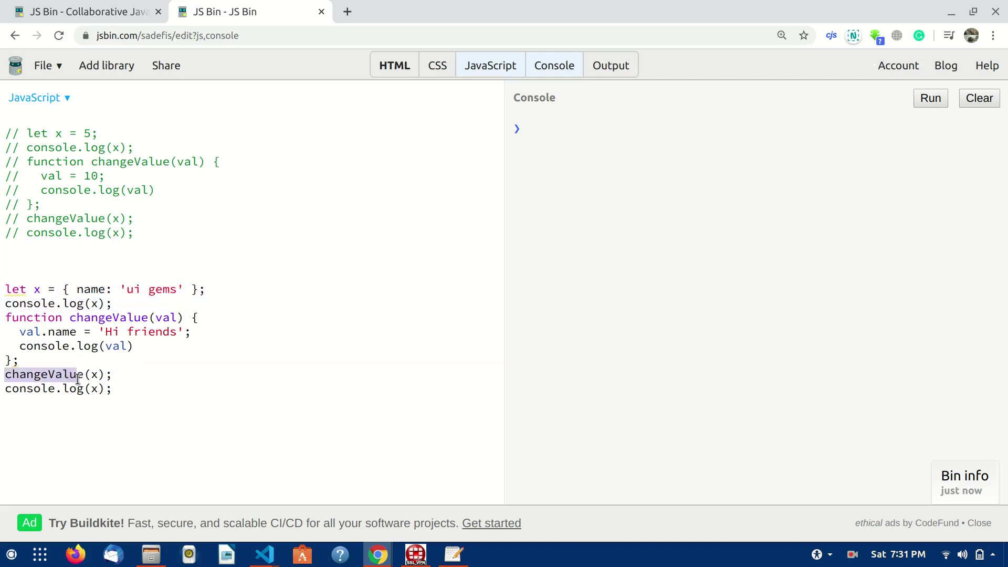
left_click(37, 289)
left_click_drag(5, 374, 86, 375)
left_click(92, 375)
double_click(165, 318)
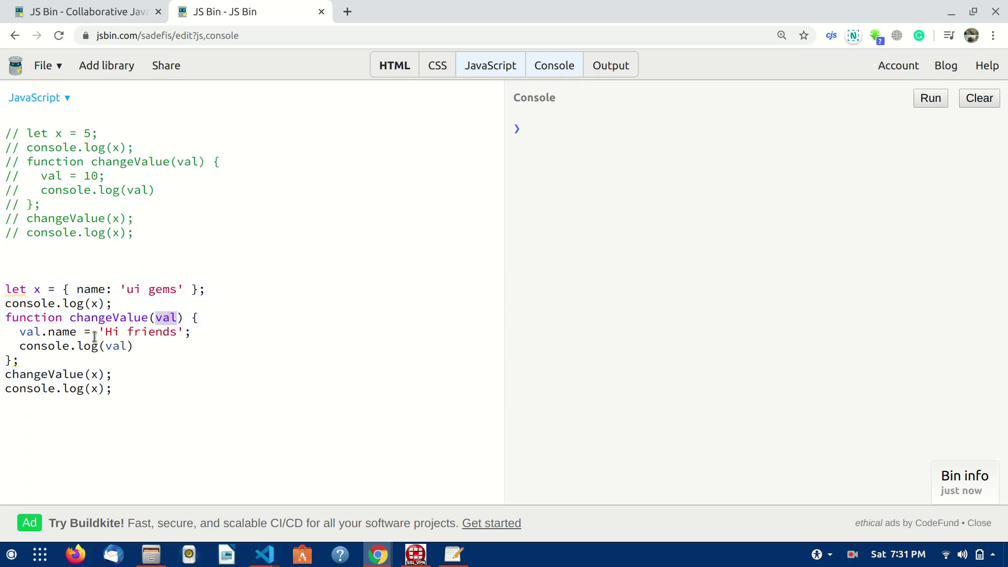
left_click_drag(104, 332, 198, 328)
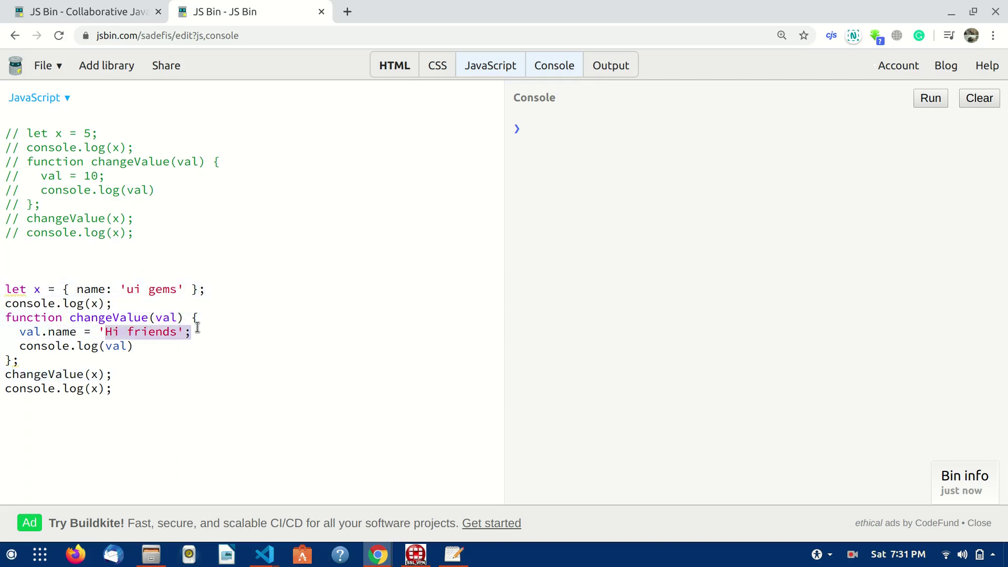
left_click_drag(20, 347, 135, 347)
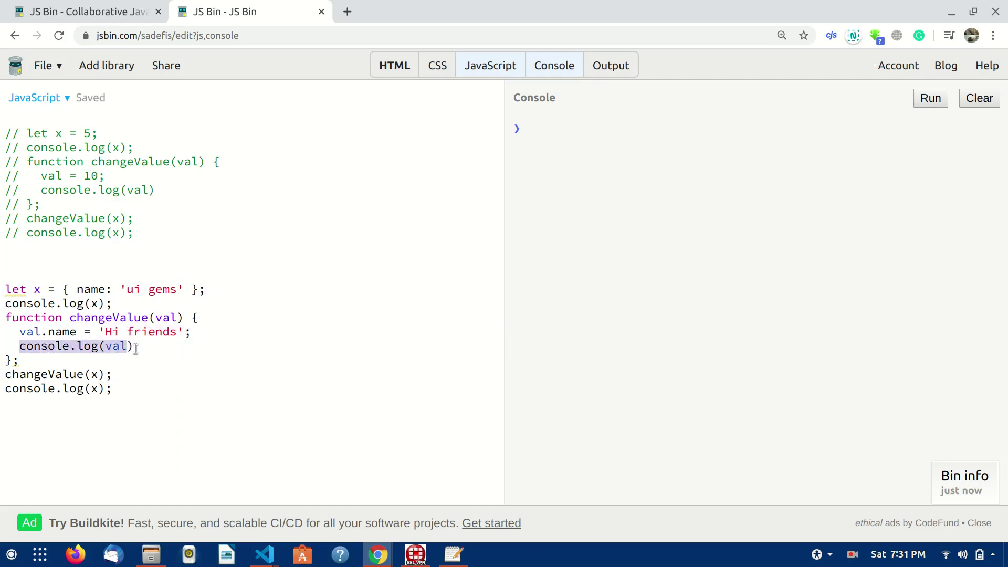
left_click_drag(19, 389, 106, 391)
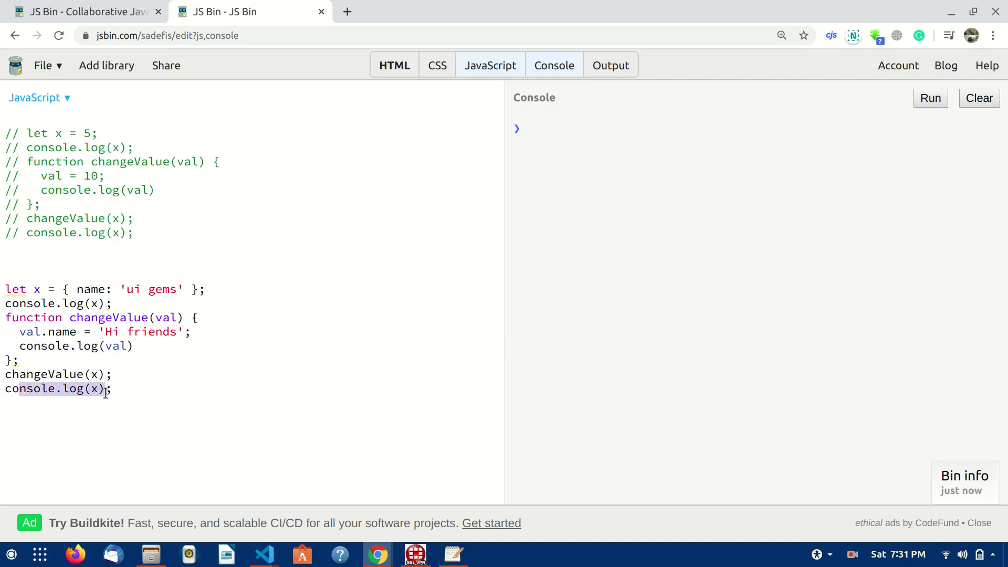
Step: Run the object snippet, then trace the 'ui gems' object and changeValue reassigning val.name
left_click(929, 98)
left_click(280, 324)
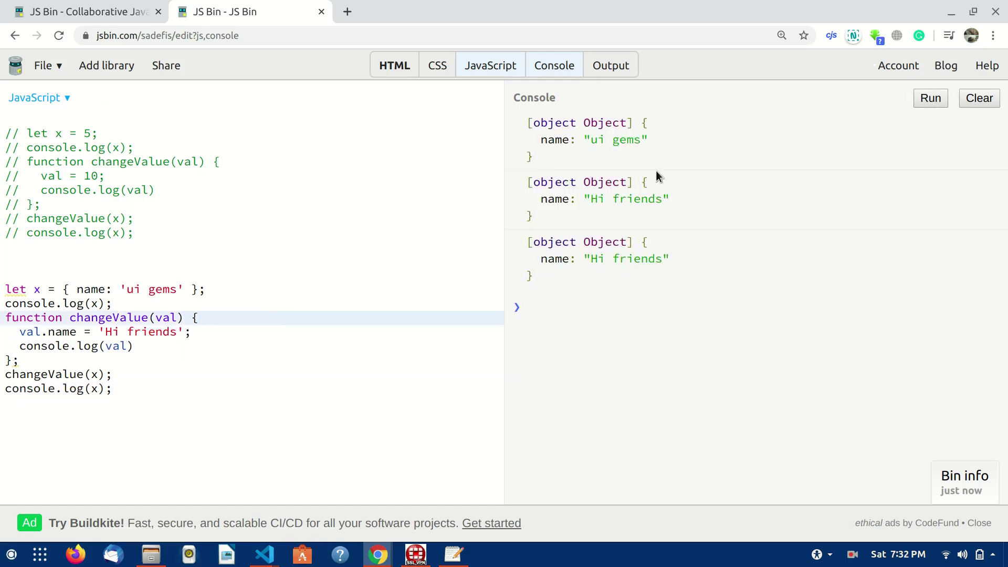
left_click_drag(19, 302, 179, 292)
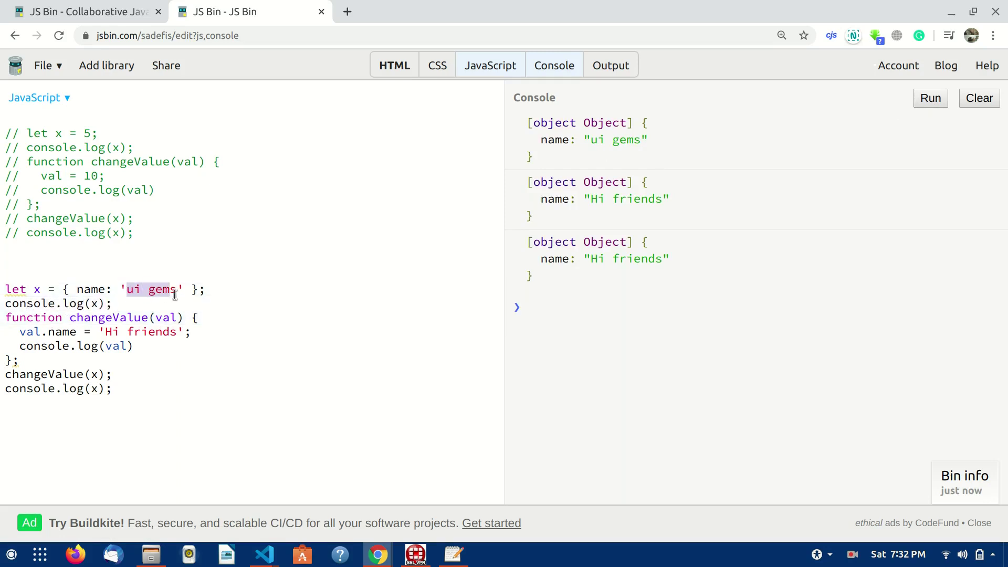
double_click(57, 375)
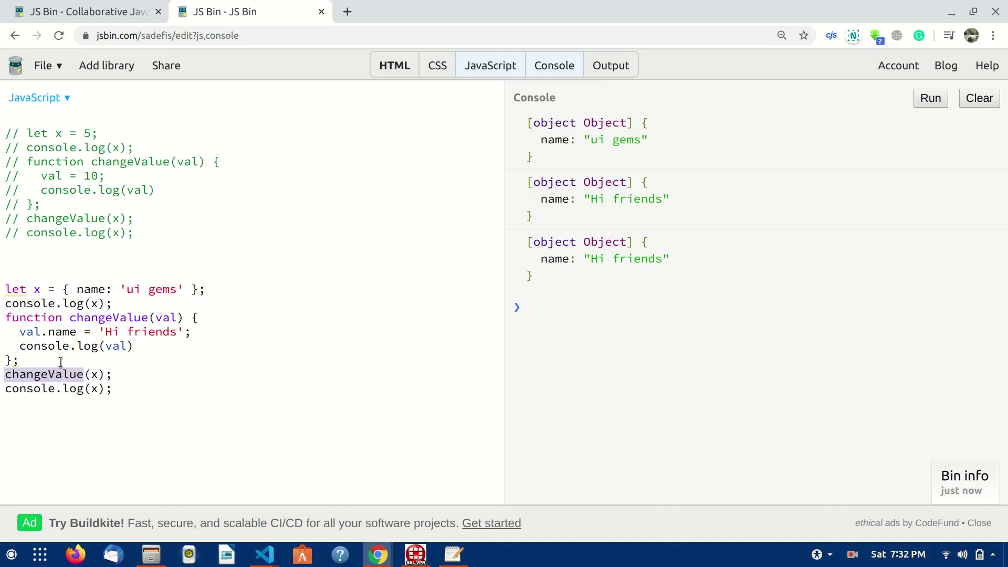
double_click(28, 332)
left_click(49, 331)
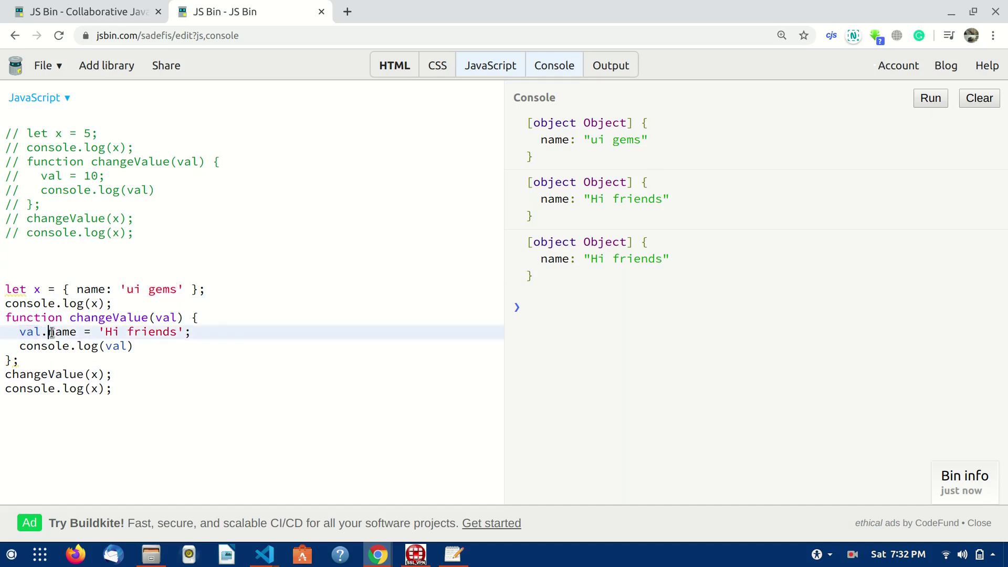
double_click(49, 331)
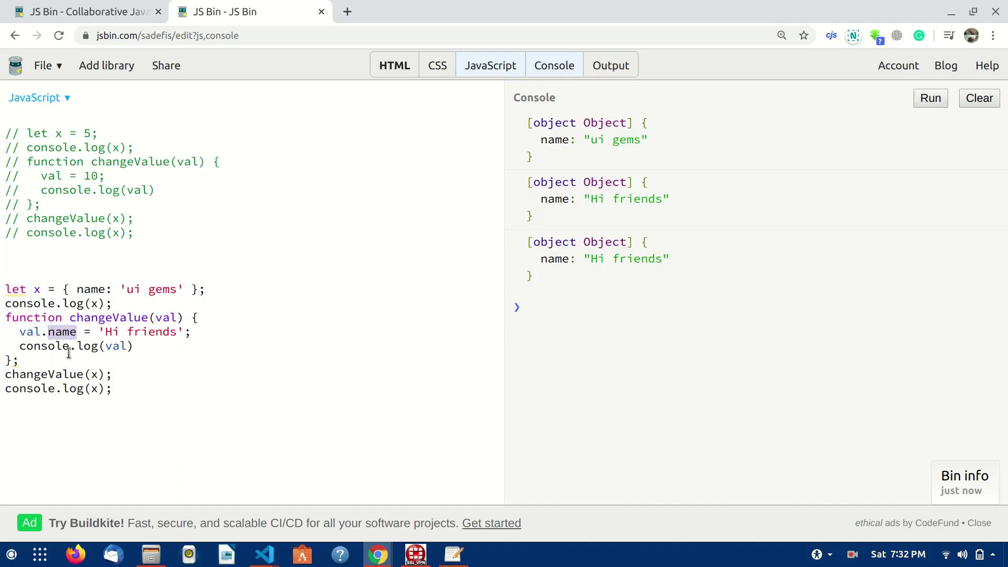
left_click_drag(64, 347, 134, 347)
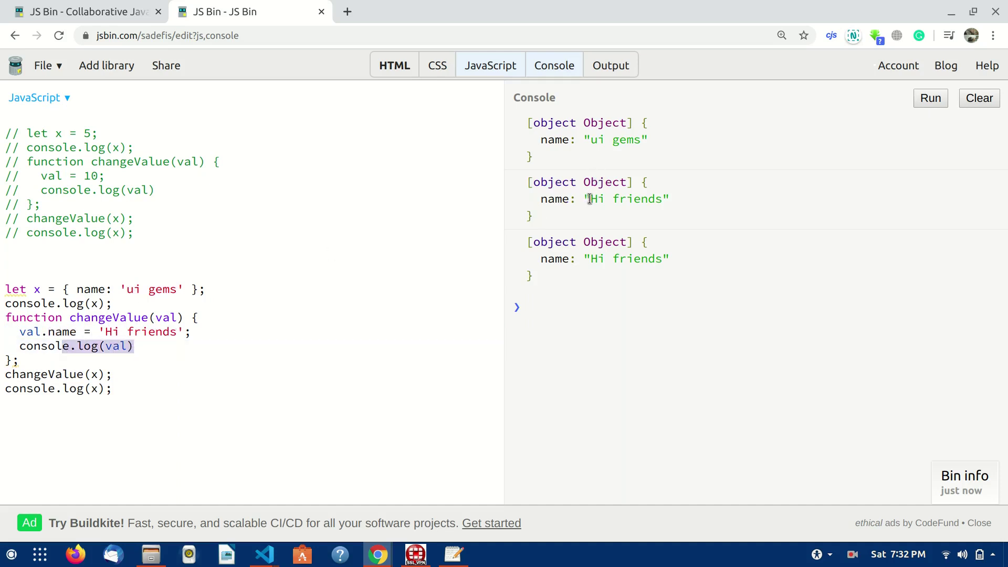
Step: Point out 'Hi friends' in the second and third logged objects
left_click_drag(589, 198, 664, 198)
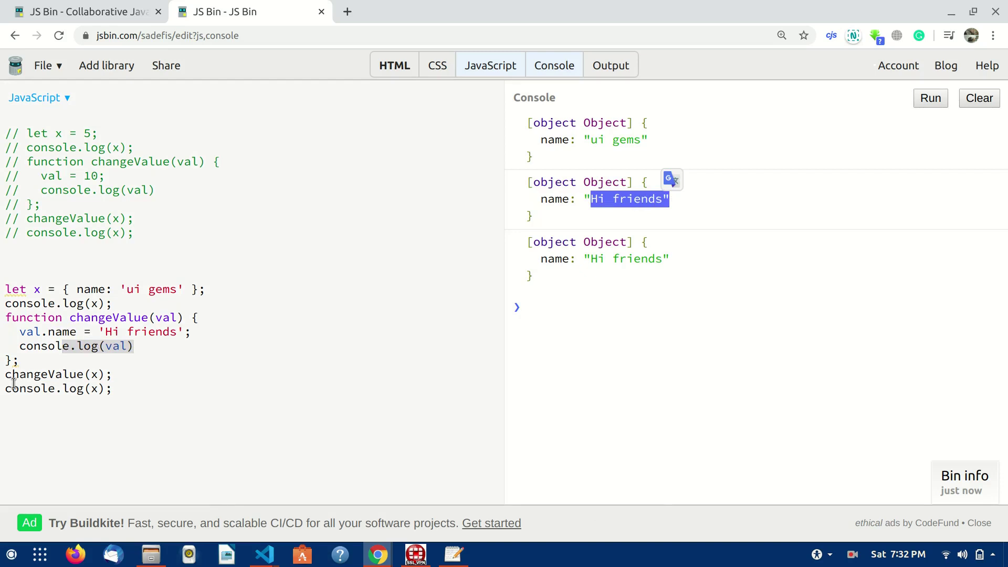
left_click_drag(19, 392, 98, 392)
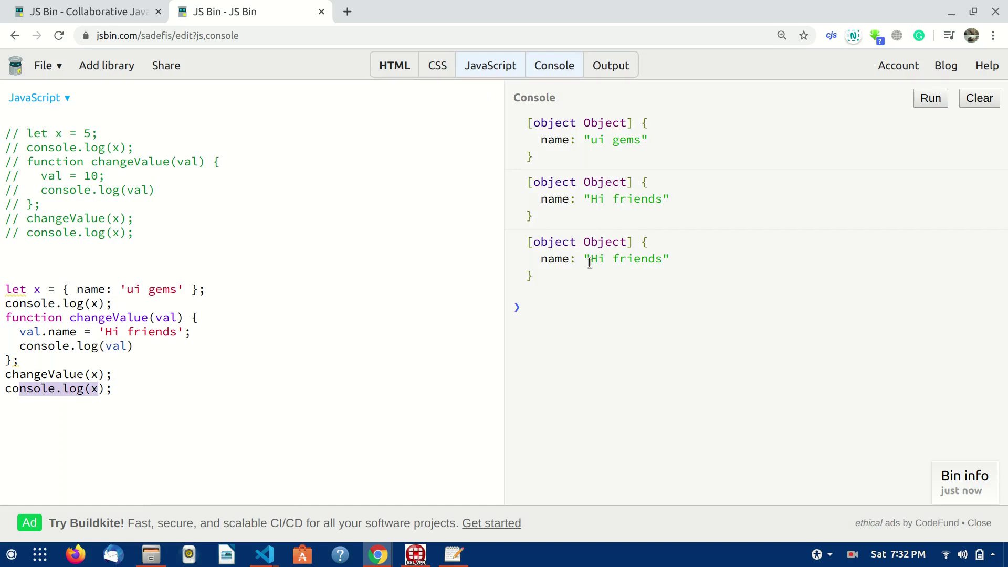
left_click_drag(590, 264, 669, 267)
left_click(668, 267)
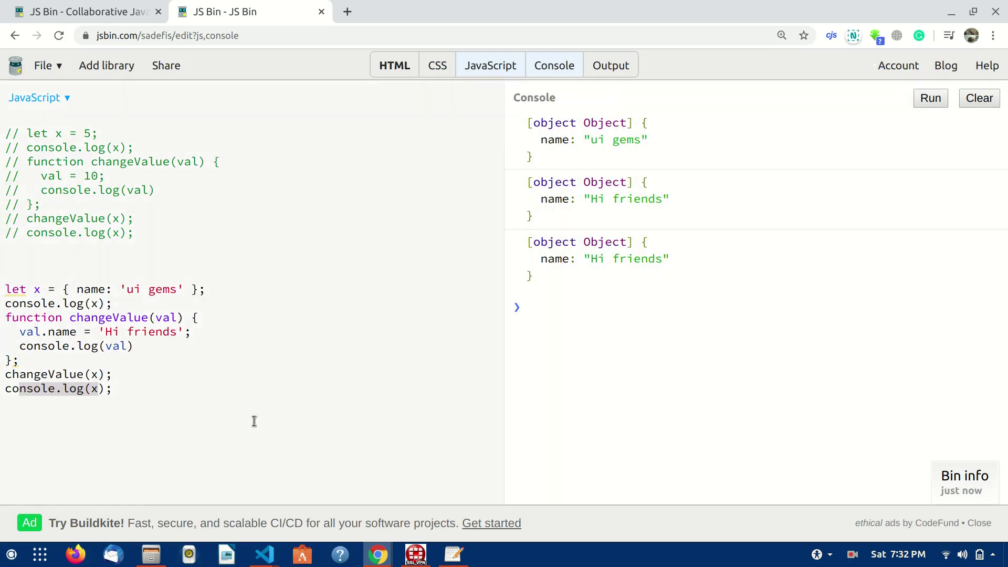
Step: Trace the x object passed in as val and its reassigned name property
left_click_drag(61, 289, 201, 291)
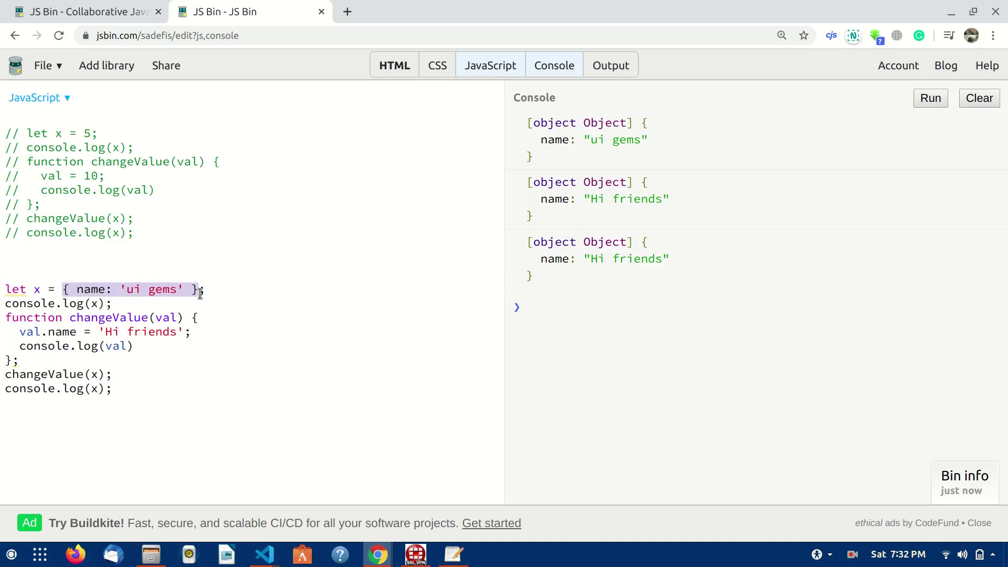
double_click(94, 374)
left_click_drag(69, 289, 183, 289)
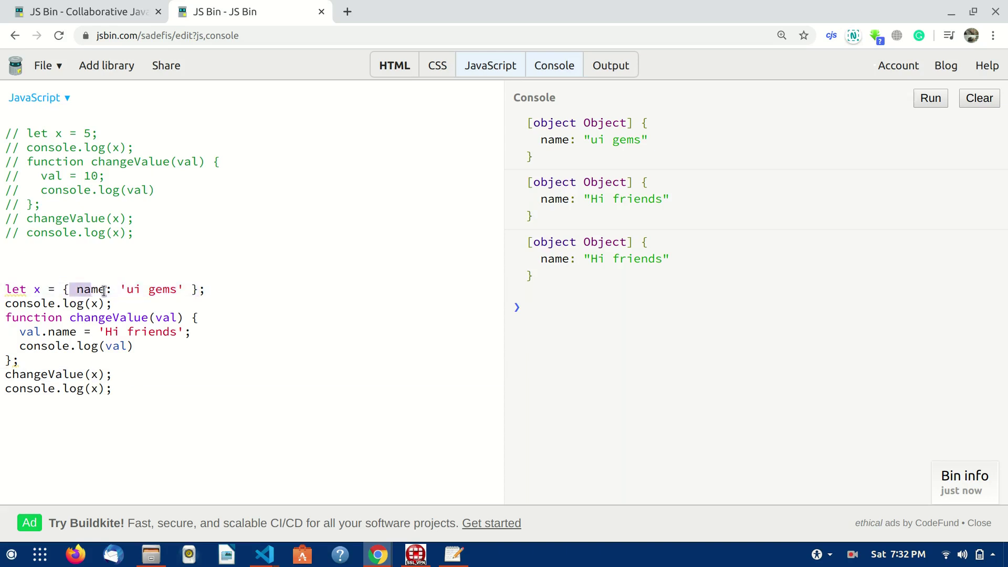
left_click(36, 291)
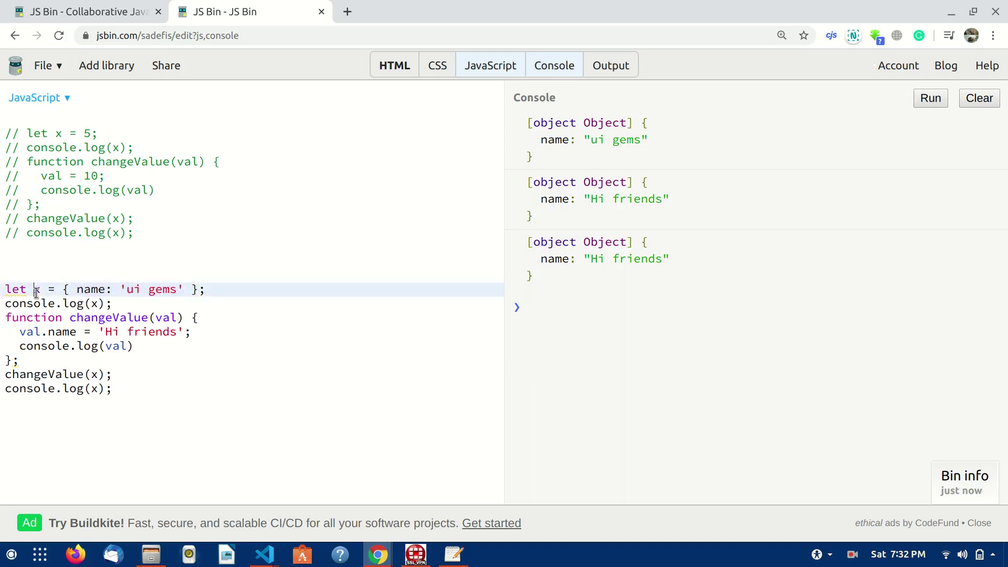
double_click(40, 291)
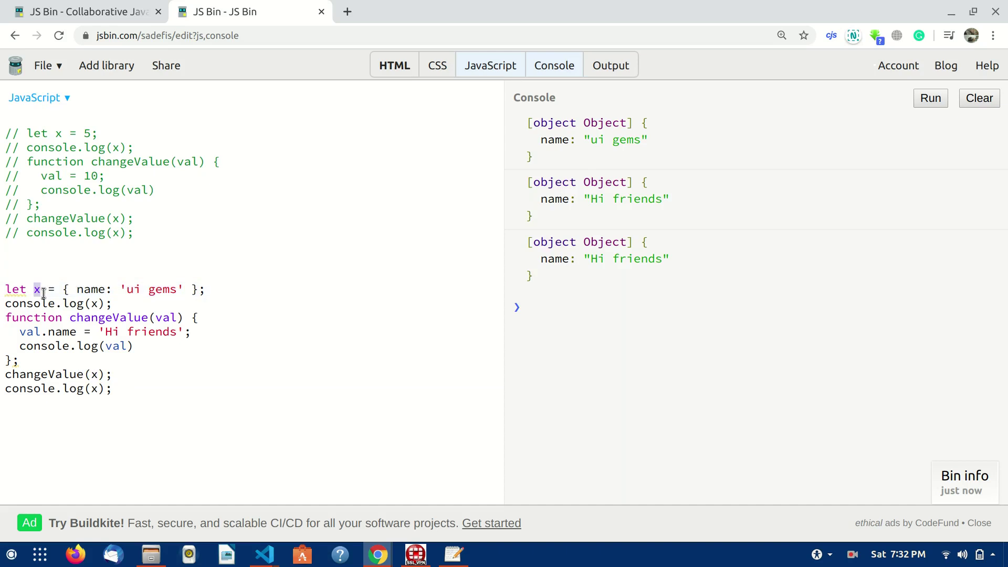
double_click(162, 318)
double_click(24, 333)
mouse_move(77, 331)
left_mouse_down()
mouse_move(26, 334)
mouse_move(37, 333)
left_mouse_up()
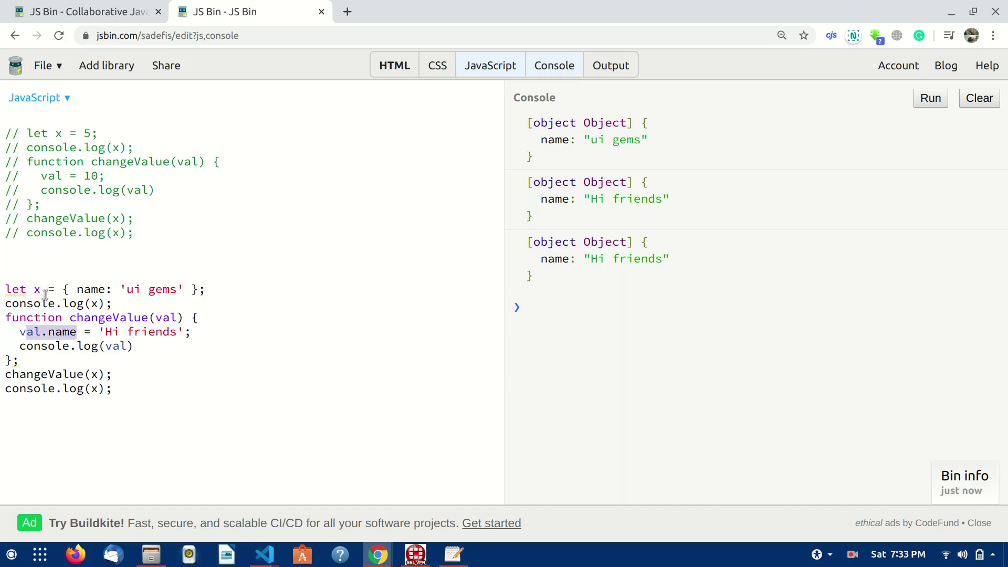
Step: Relate the final console.log(x) to 'Hi friends' in the third logged object
left_click_drag(34, 289, 222, 293)
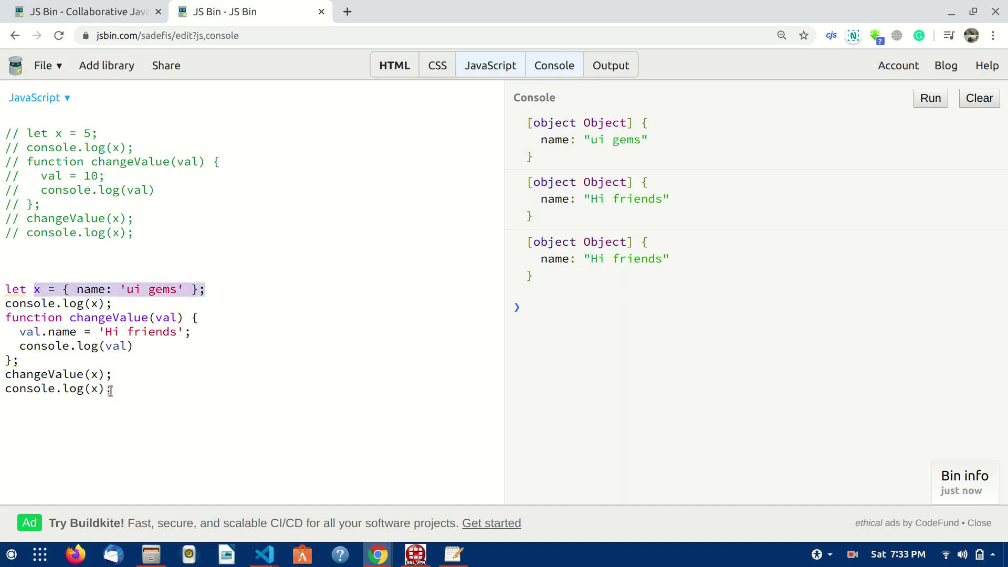
double_click(24, 390)
left_click_drag(75, 391, 111, 390)
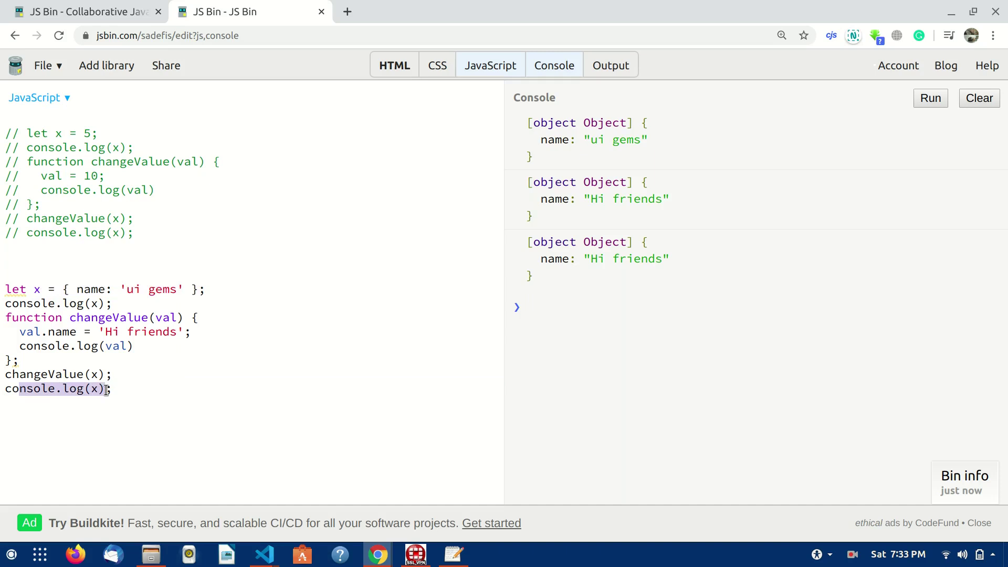
left_click_drag(592, 258, 681, 260)
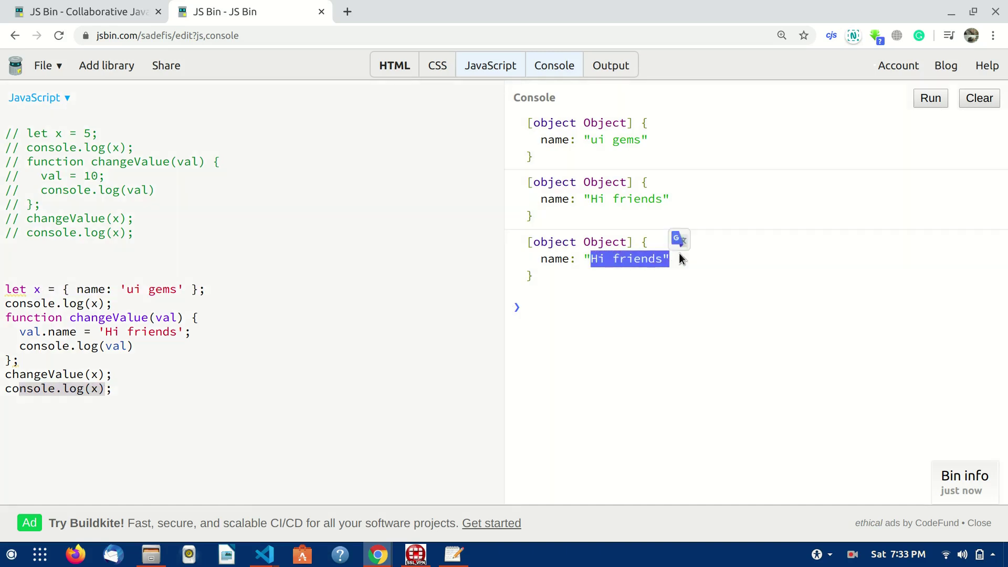
left_click(680, 258)
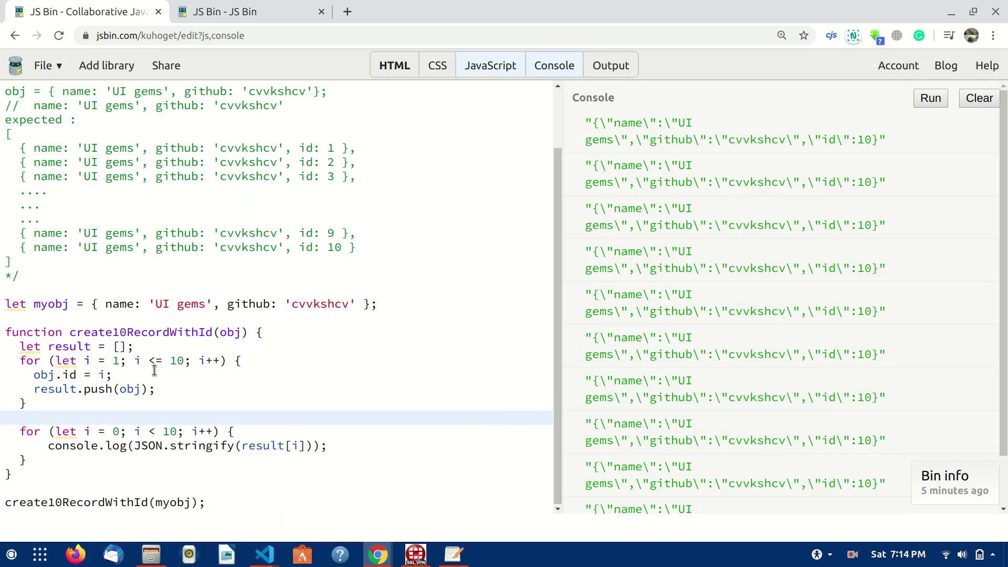
left_click_drag(2, 299, 336, 512)
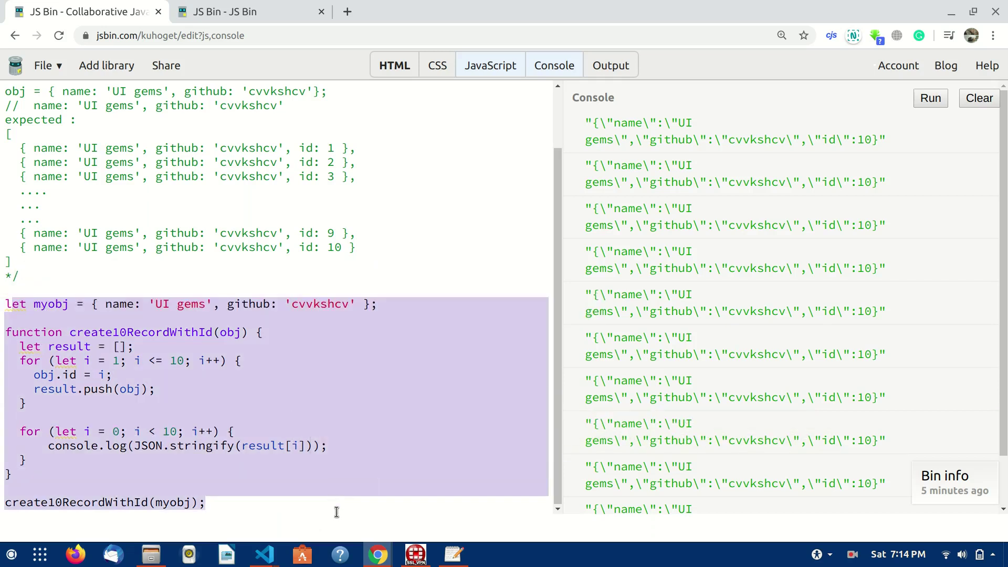
left_click(336, 512)
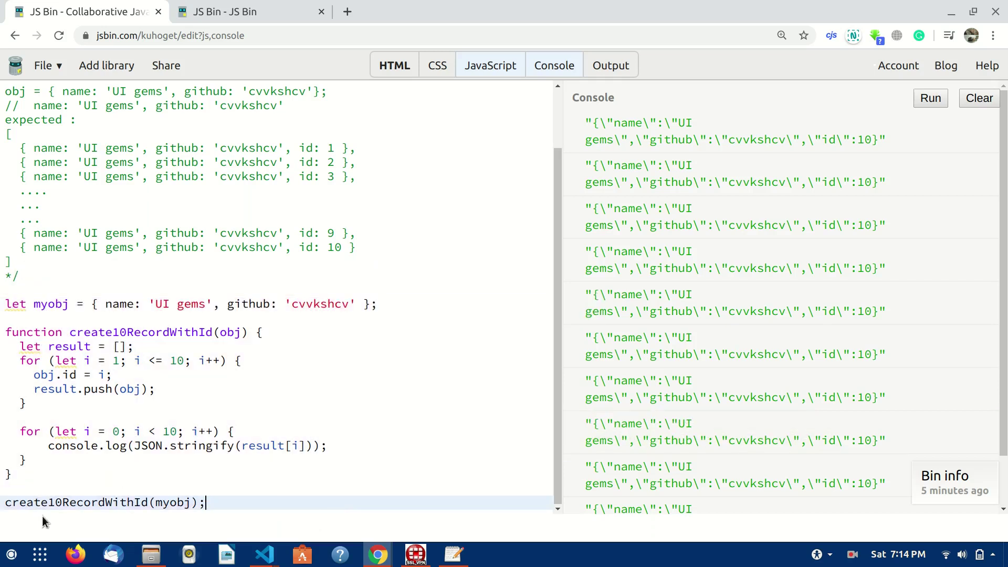
double_click(27, 503)
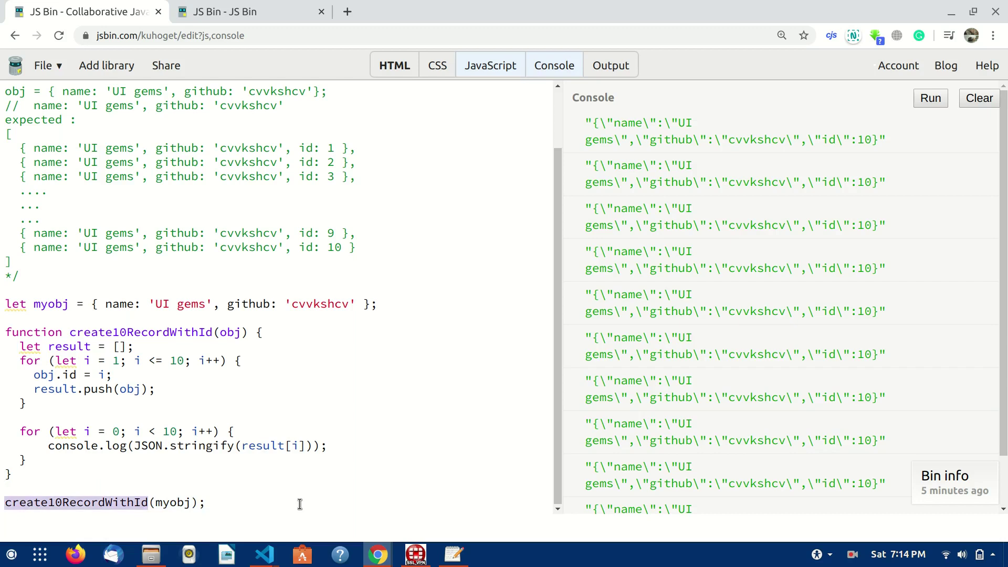
double_click(54, 306)
left_click(169, 506)
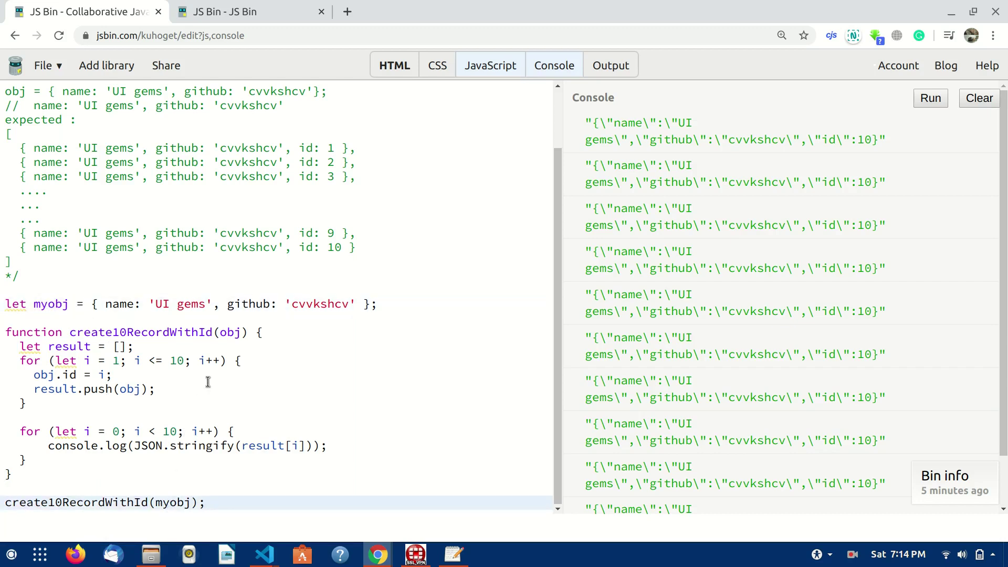
double_click(59, 351)
left_click(120, 347)
double_click(230, 332)
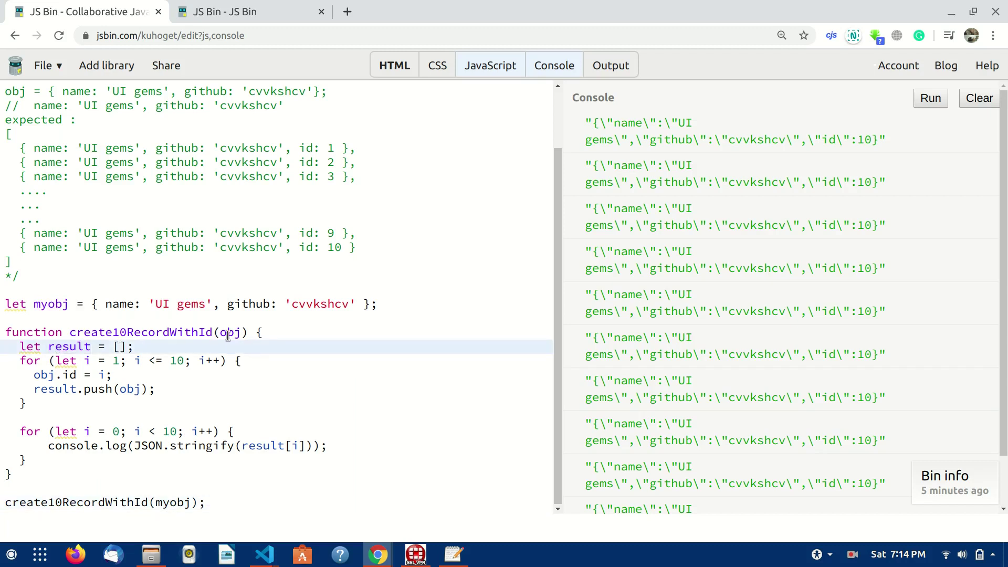
left_click_drag(55, 375, 110, 376)
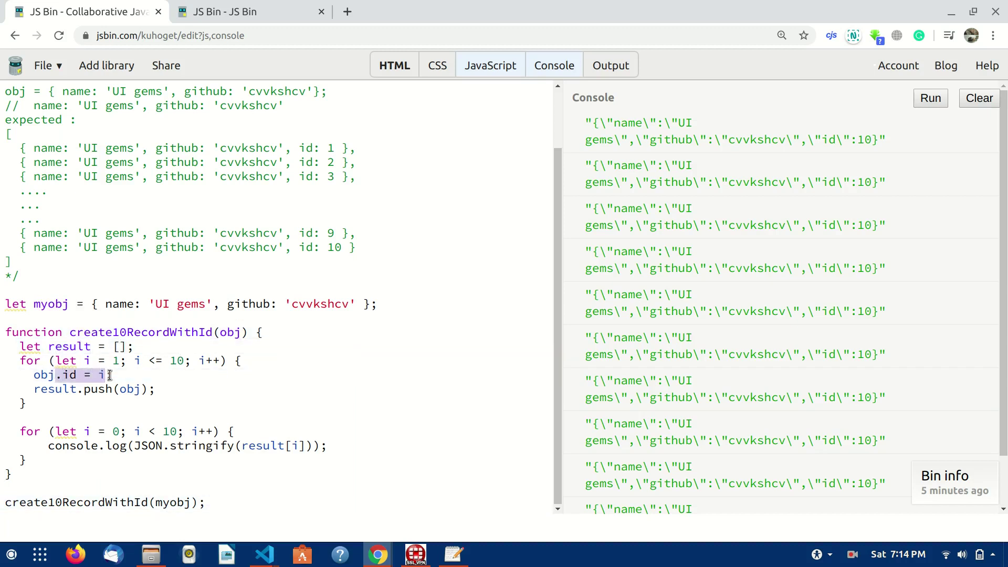
left_click(110, 375)
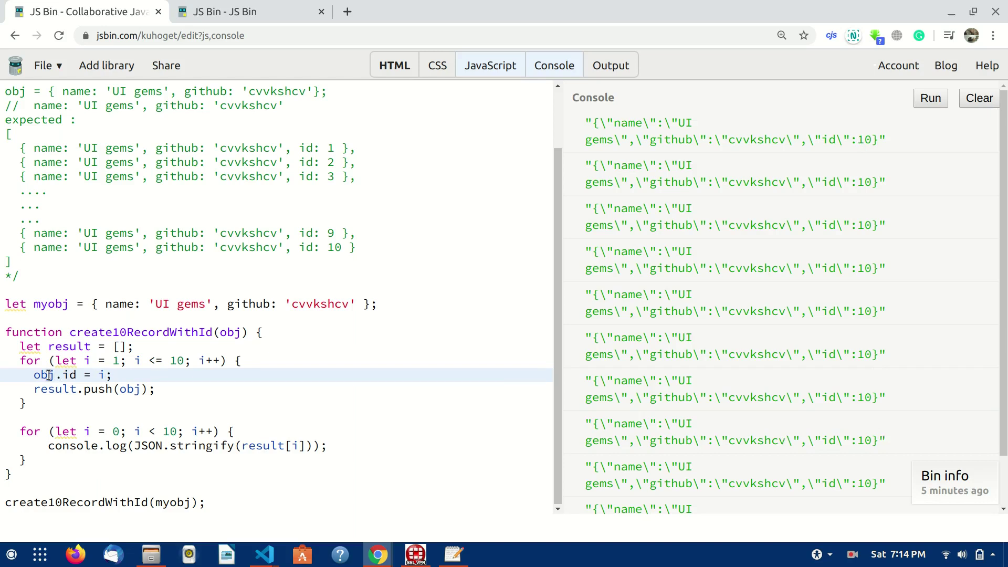
double_click(48, 309)
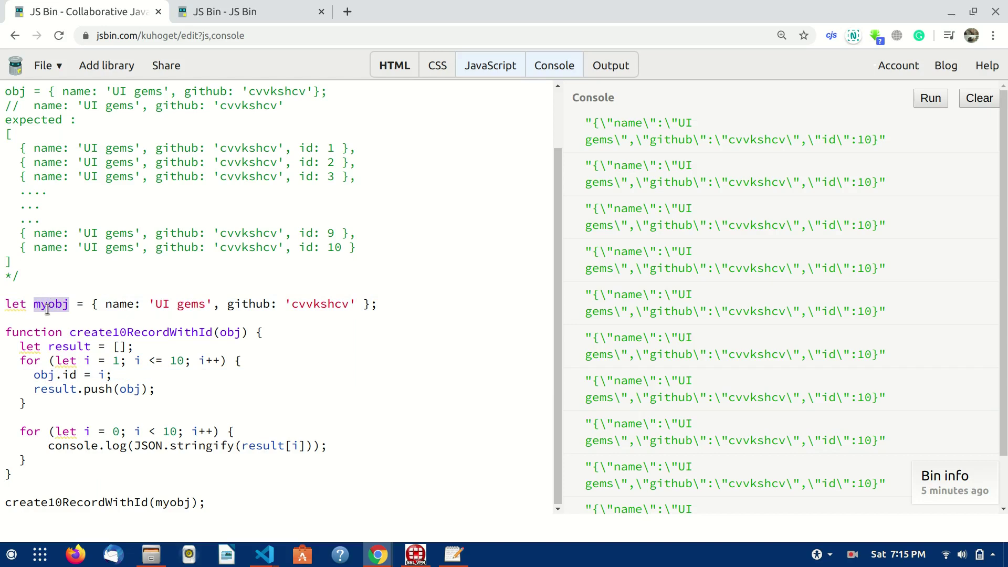
double_click(43, 376)
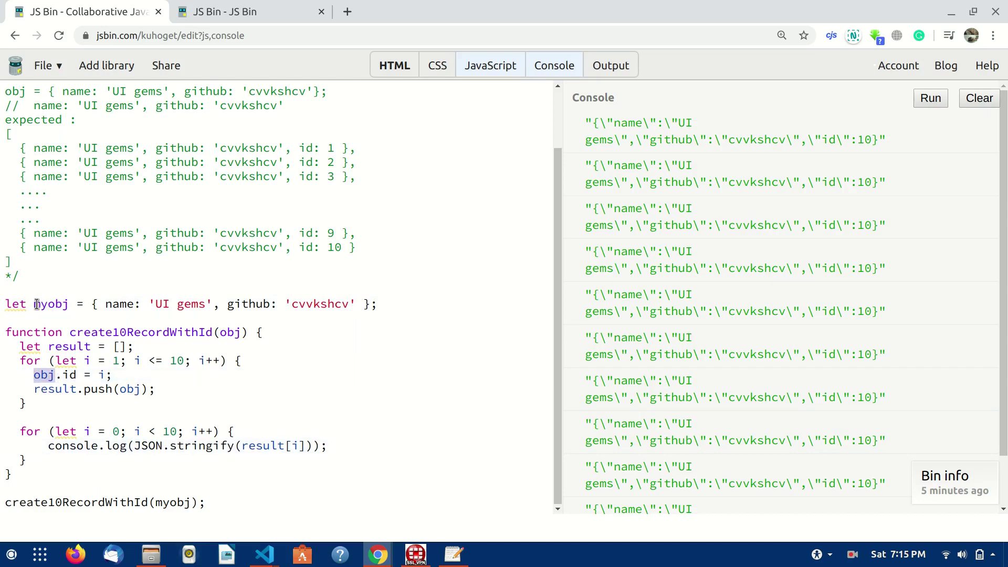
left_click_drag(34, 305, 72, 307)
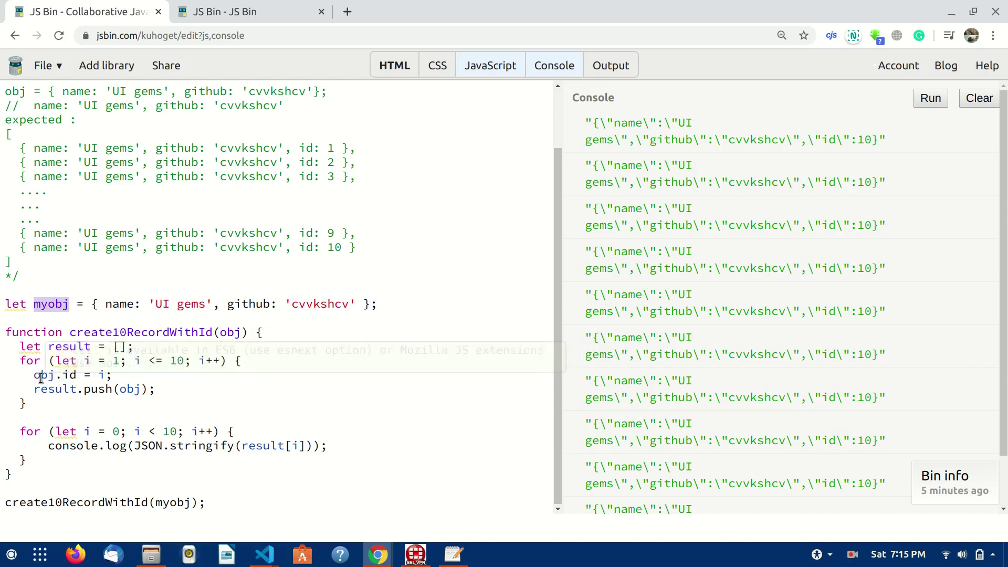
left_click_drag(34, 376, 57, 376)
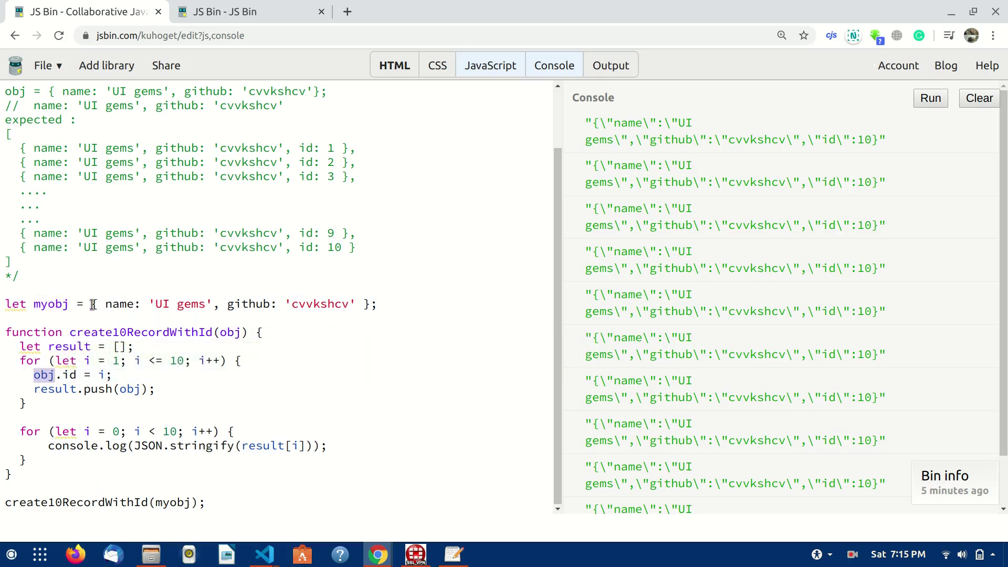
left_click_drag(91, 304, 370, 305)
left_click(138, 377)
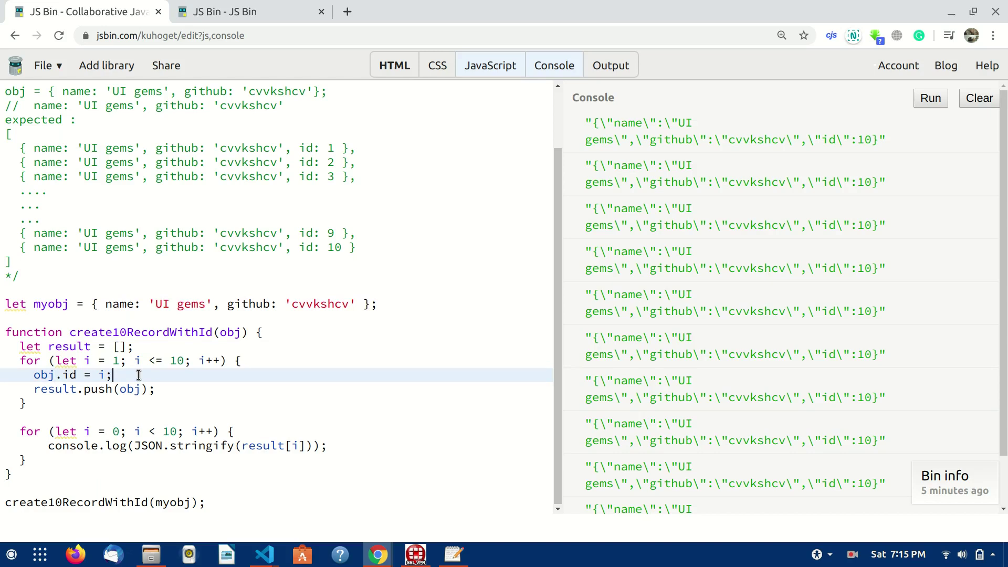
left_click_drag(7, 134, 382, 258)
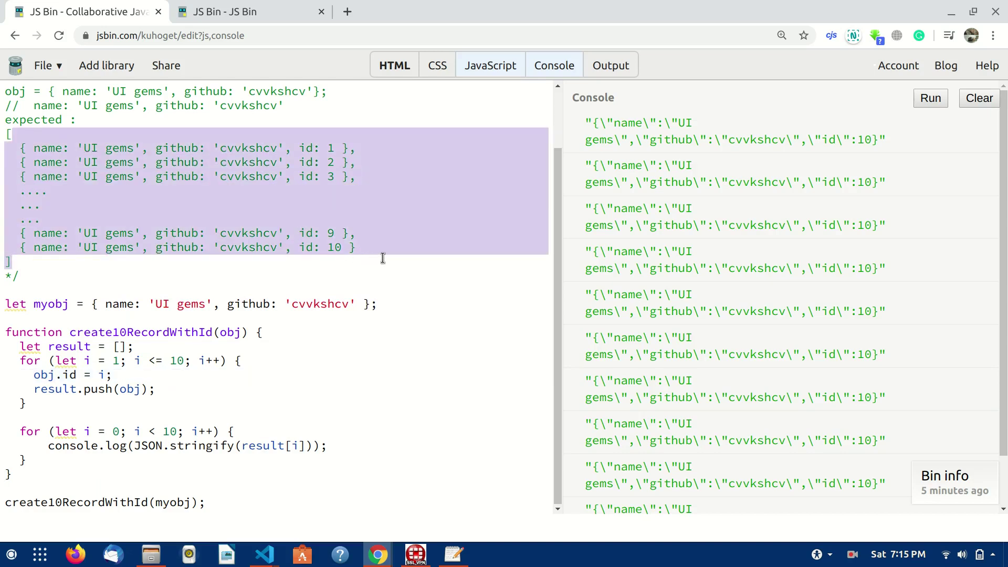
left_click(186, 379)
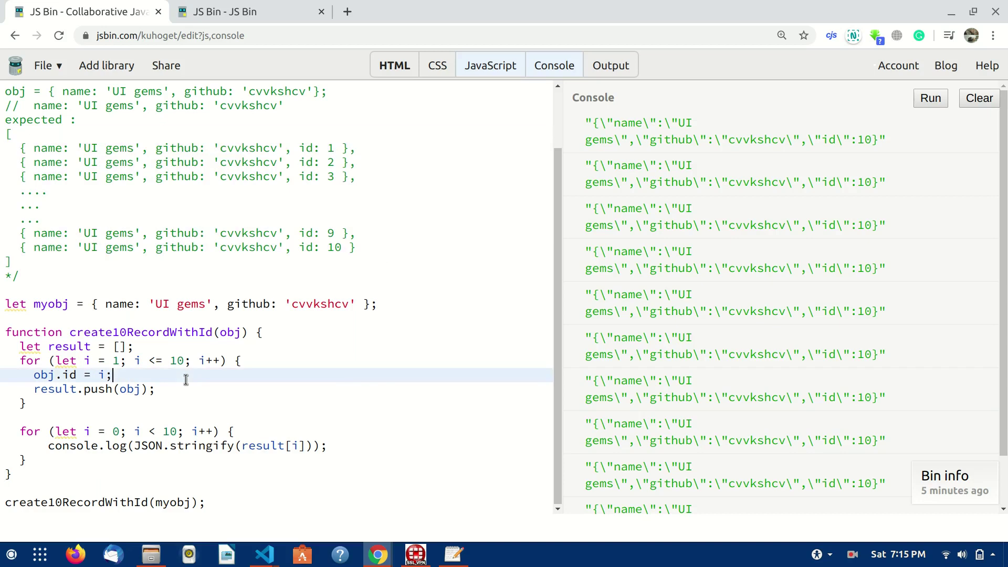
Step: Comment out obj.id = i and add newObj = {...obj} with newObj.id = i
key("ctrl+slash")
key("Return")
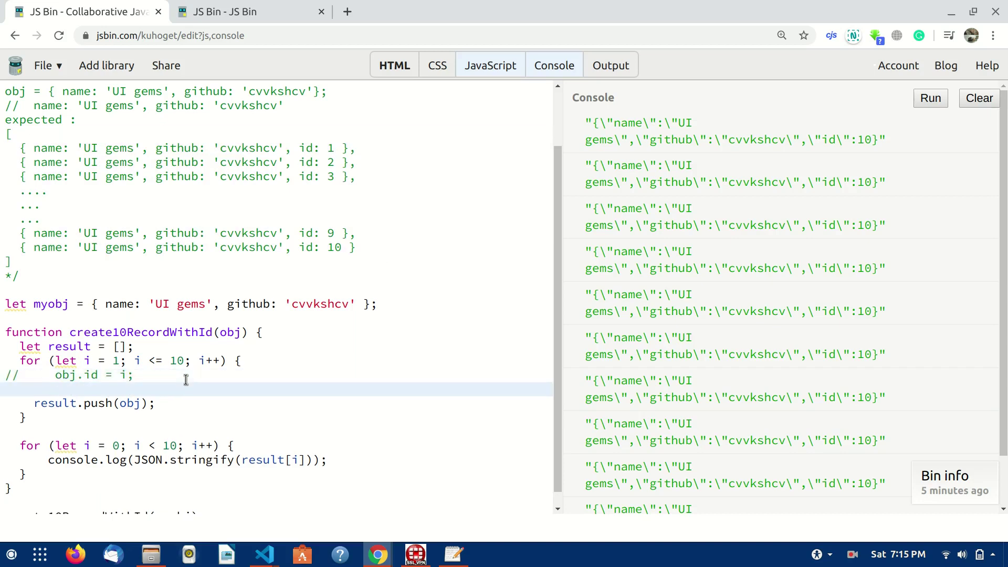
type("ob")
key("BackSpace")
key("BackSpace")
type("let newObj = {...obj};")
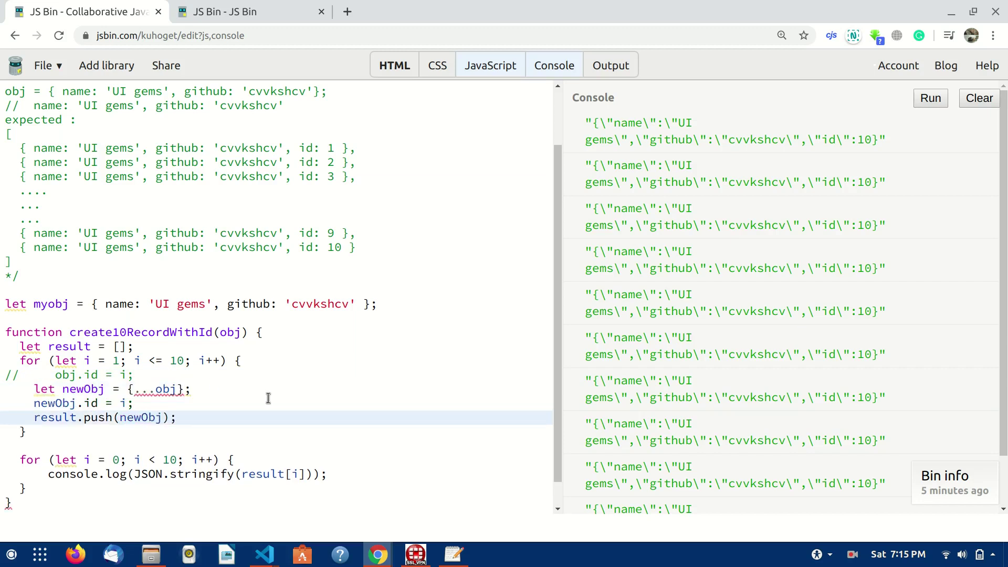
left_click(298, 404)
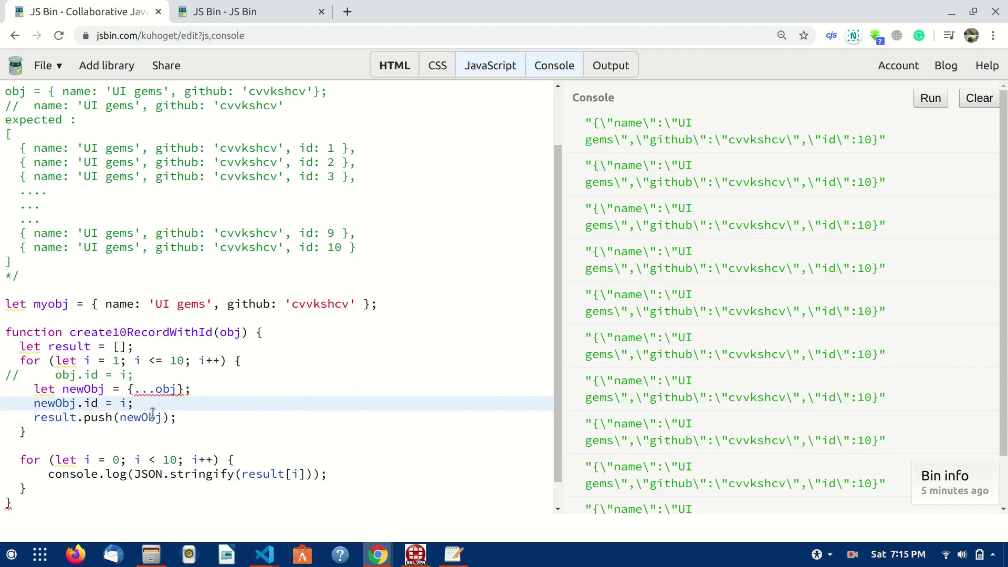
left_click_drag(34, 389, 134, 404)
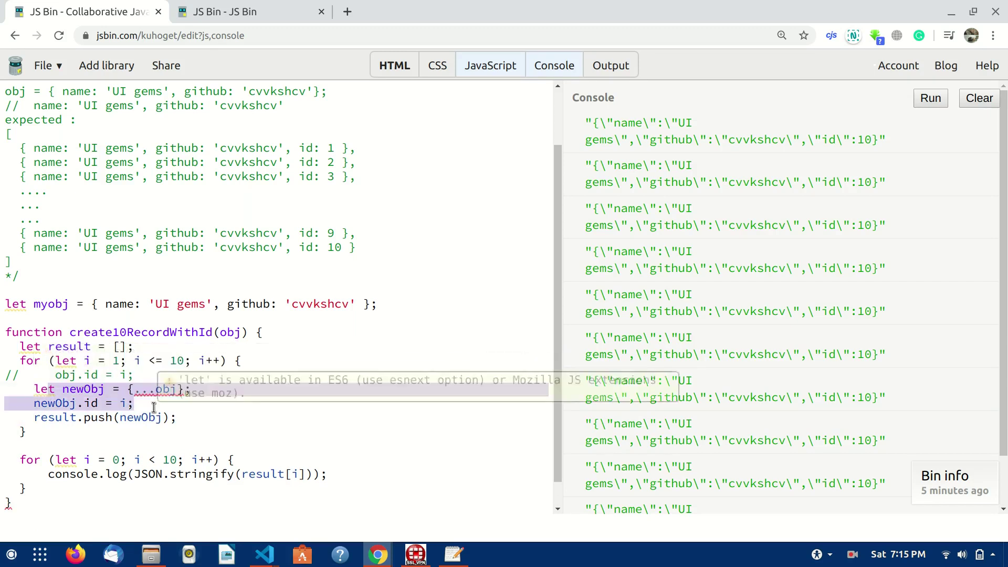
Step: Clear the console and rerun, listing ten records with ids 1 through 10
left_click(978, 102)
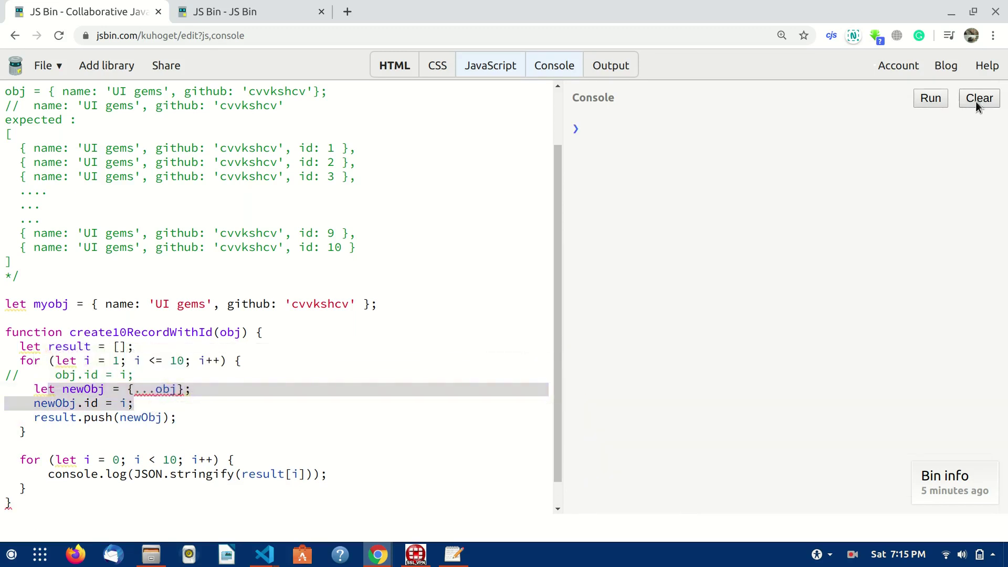
left_click(933, 102)
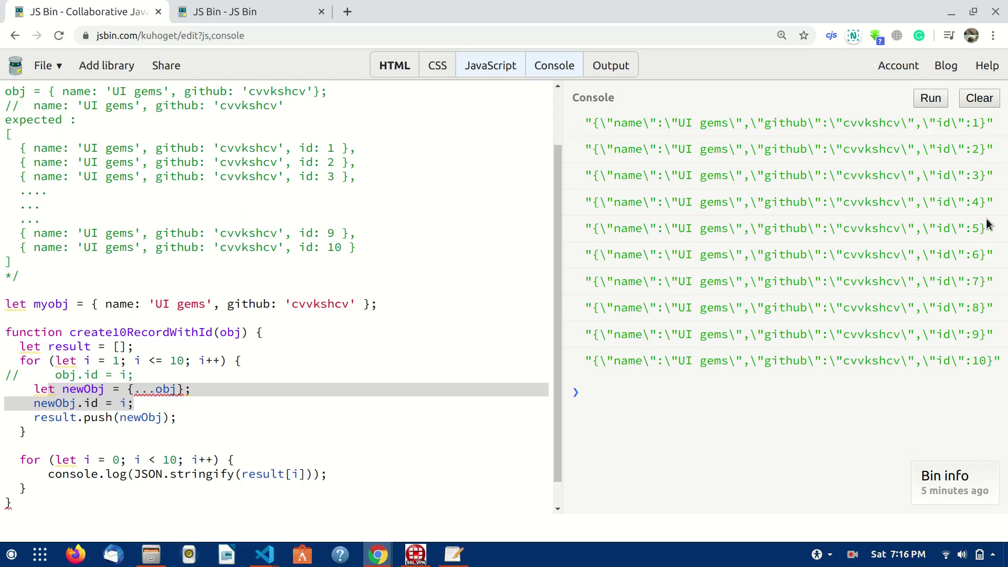
left_click(252, 414)
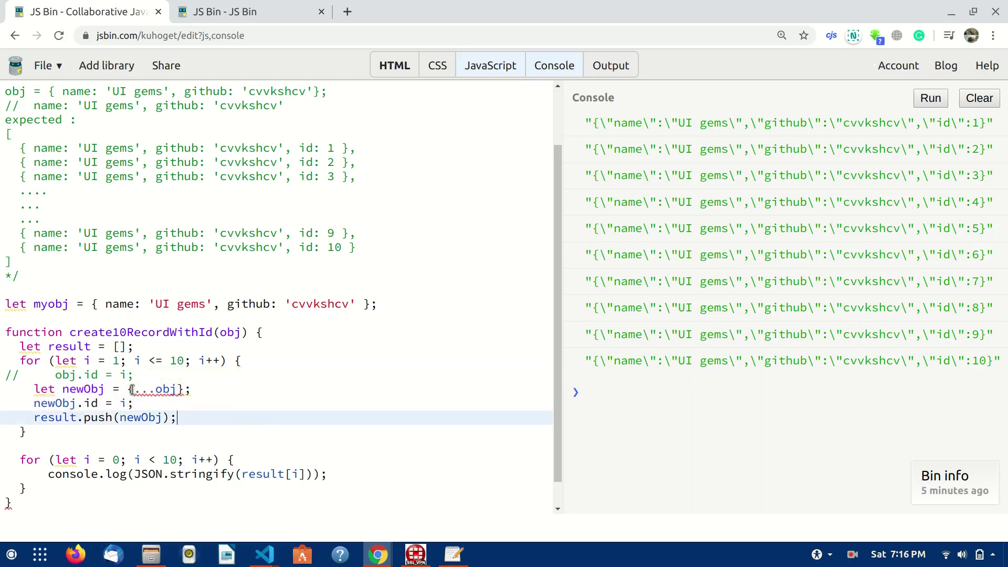
left_click_drag(132, 389, 181, 392)
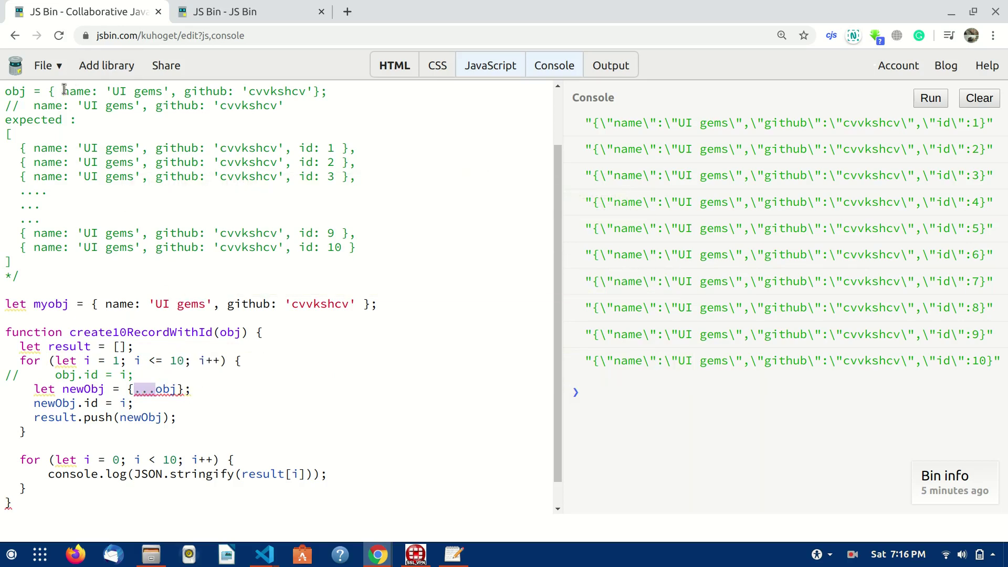
left_click_drag(63, 90, 305, 89)
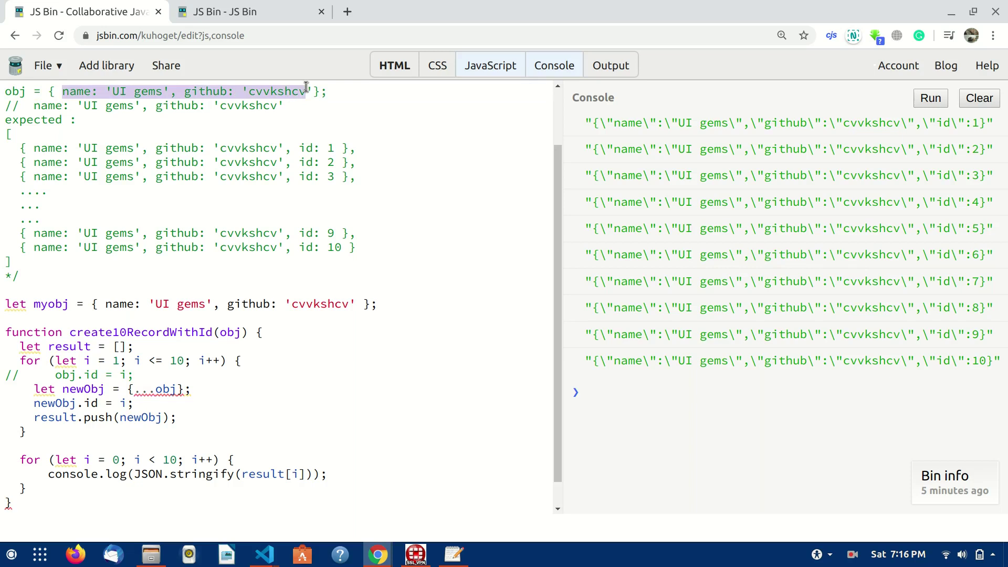
left_click_drag(33, 105, 305, 106)
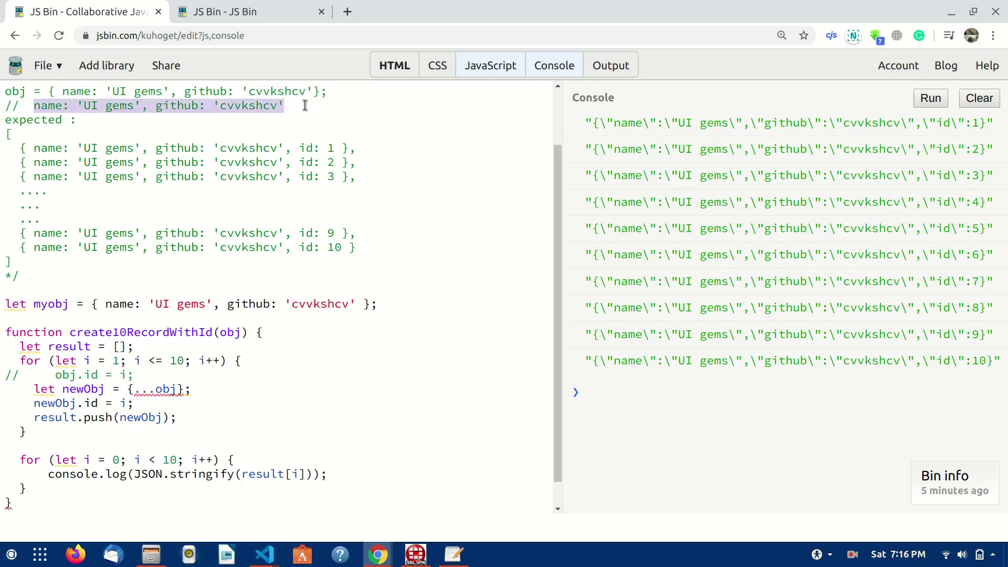
left_click(128, 389)
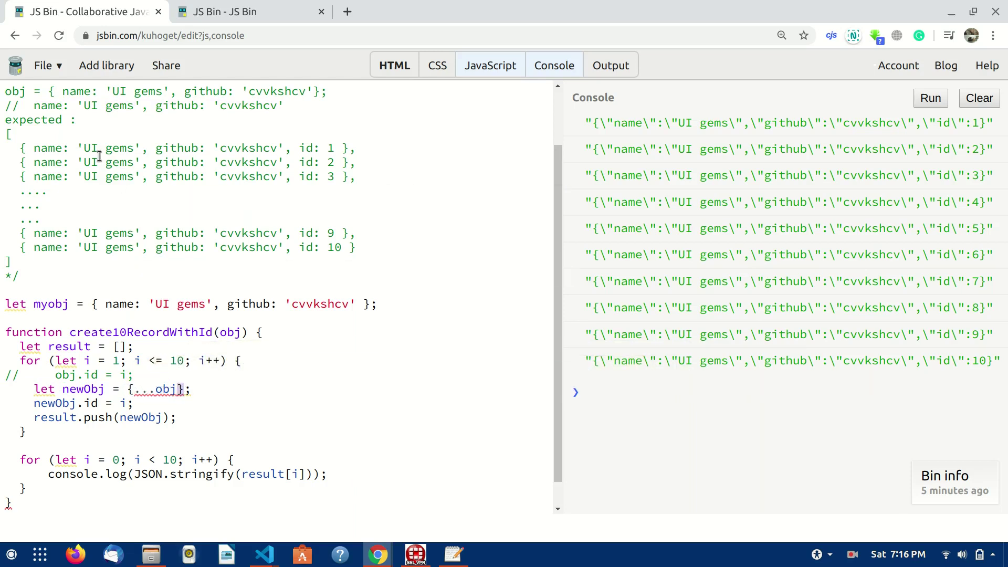
mouse_move(33, 106)
left_mouse_down()
mouse_move(275, 92)
mouse_move(293, 105)
left_mouse_up()
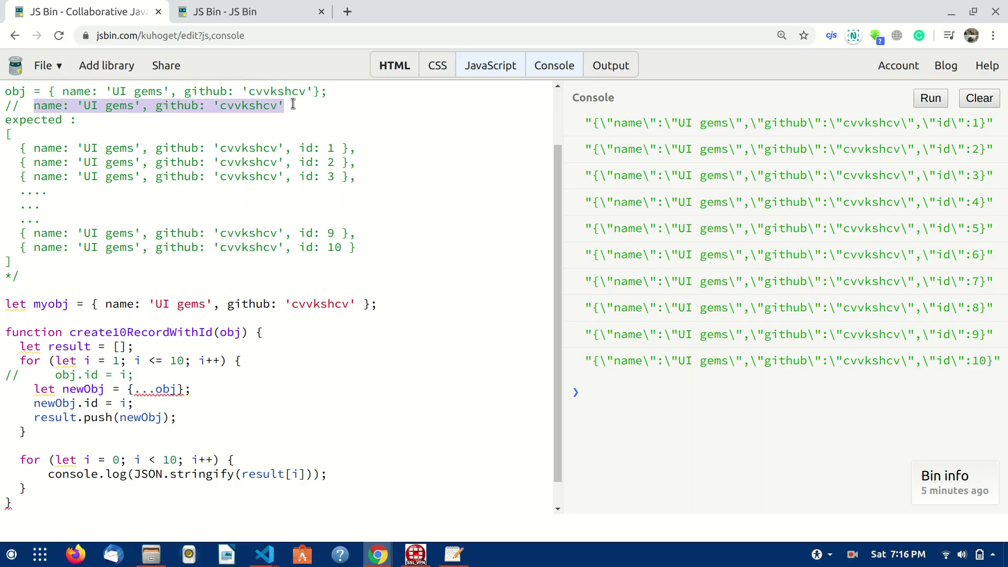
left_click_drag(128, 390, 178, 395)
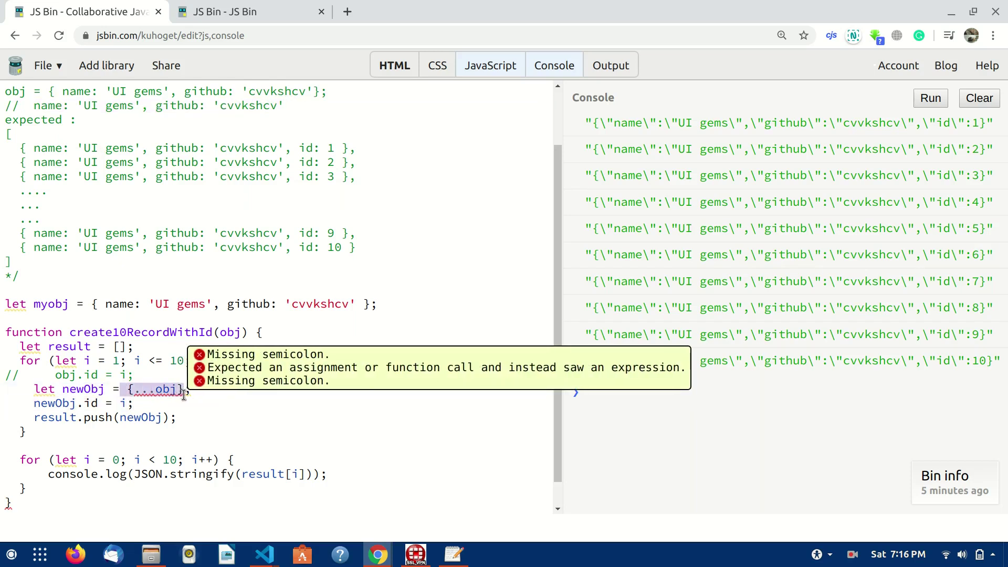
left_click(184, 393)
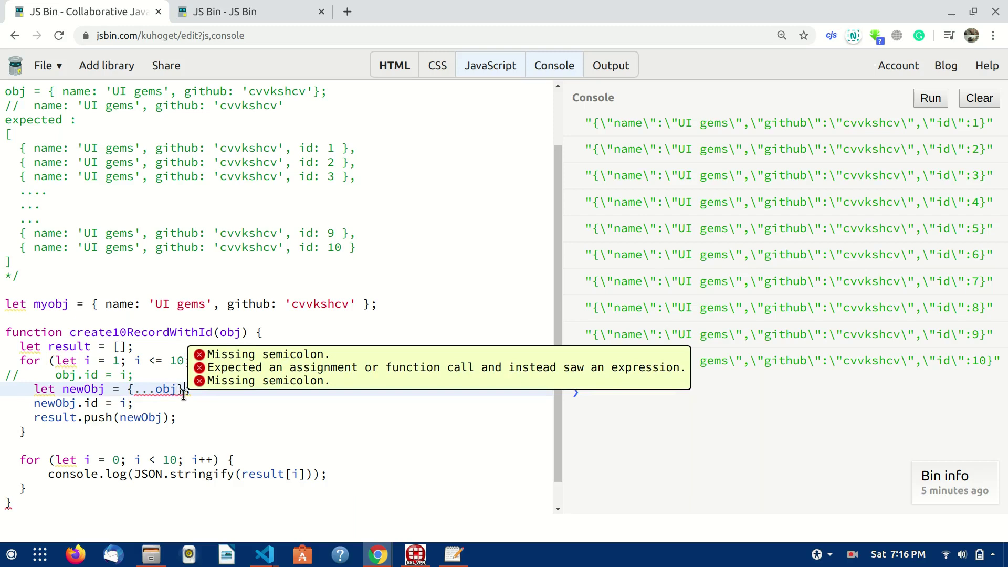
double_click(84, 387)
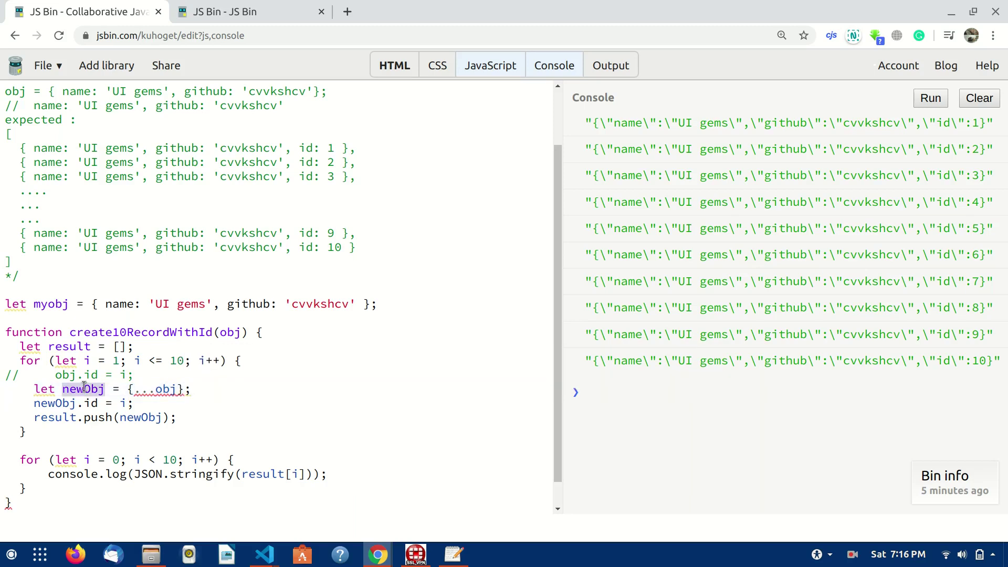
double_click(50, 304)
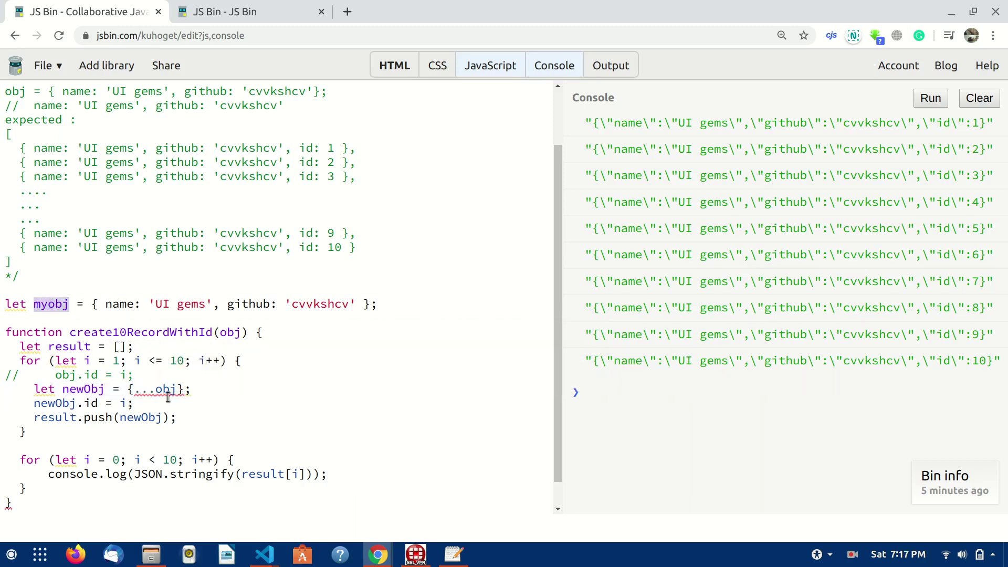
double_click(79, 390)
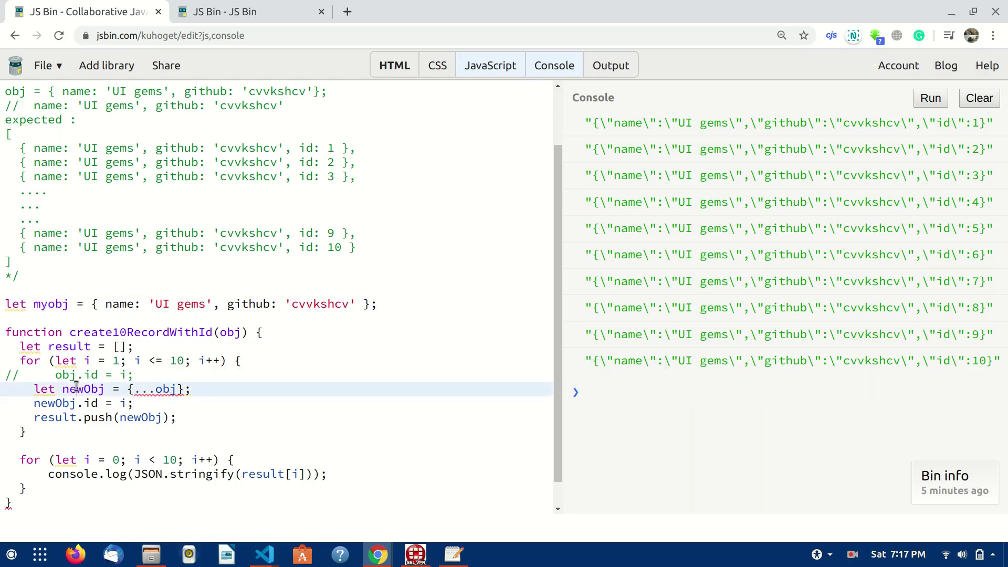
left_click(79, 402)
double_click(94, 402)
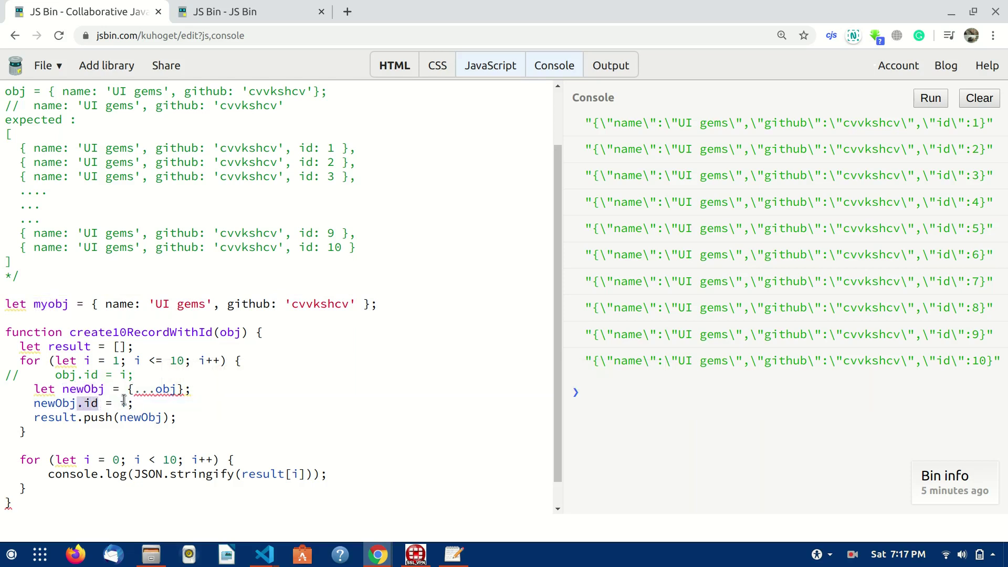
double_click(124, 403)
double_click(71, 389)
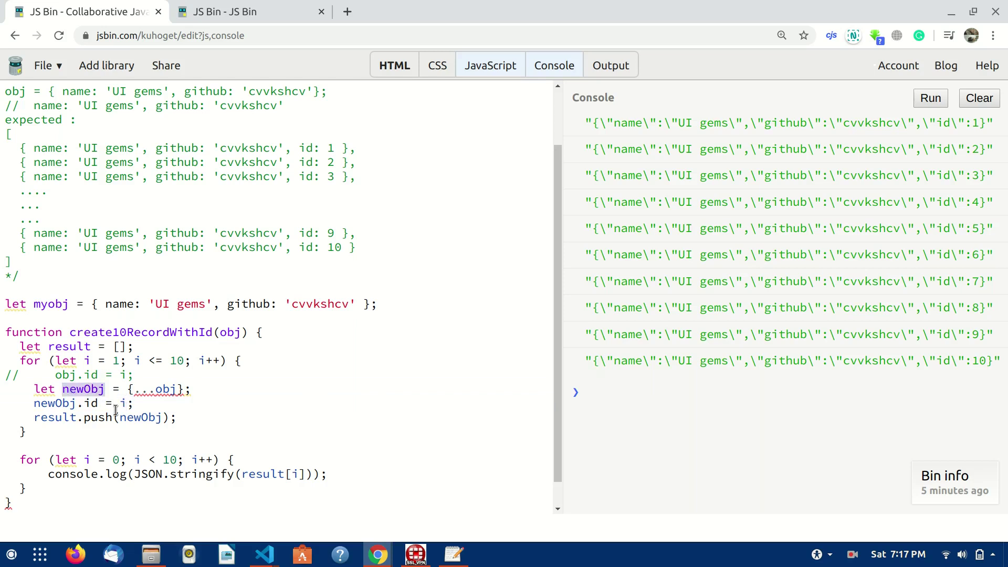
double_click(149, 421)
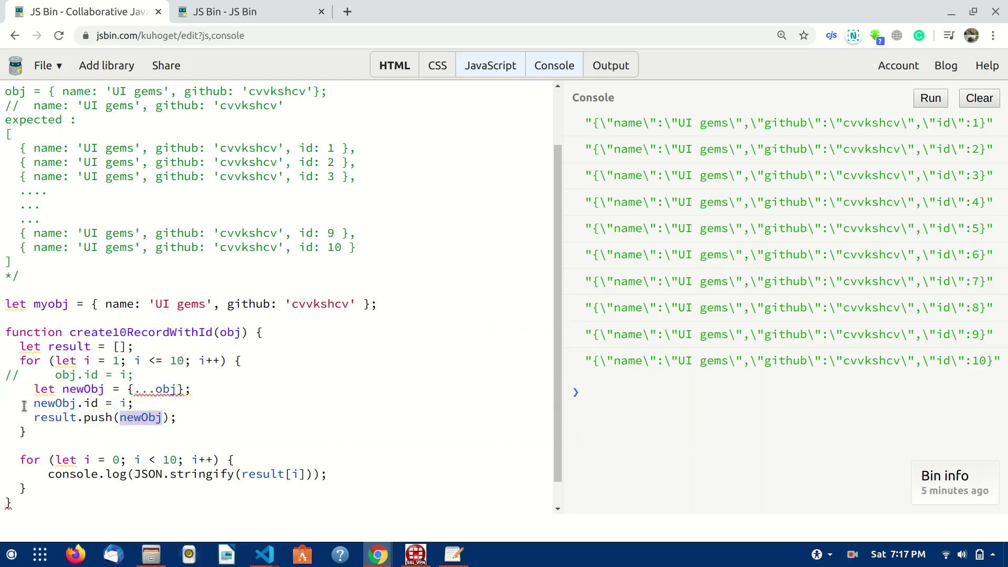
double_click(69, 389)
left_click(77, 375)
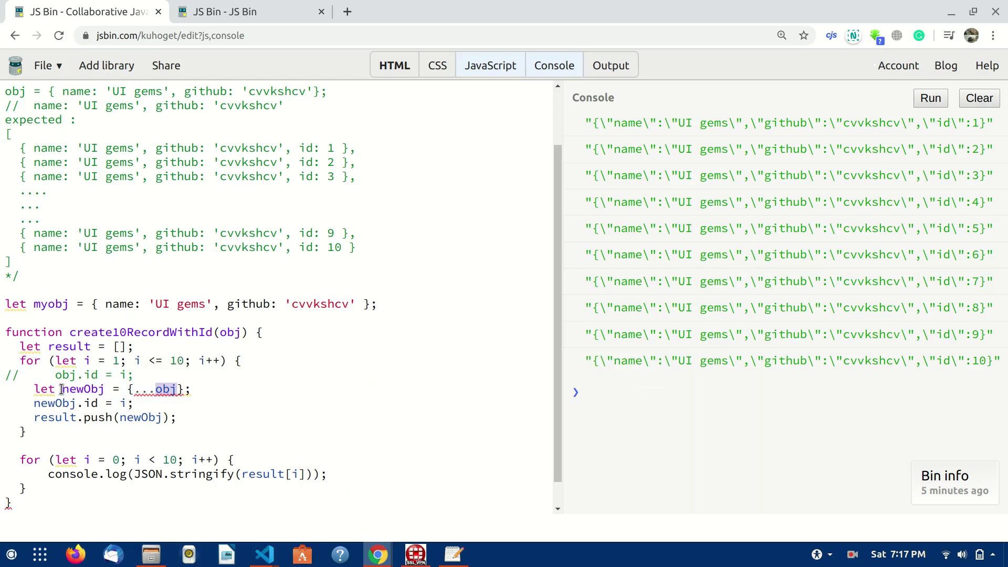
left_click_drag(60, 389, 107, 388)
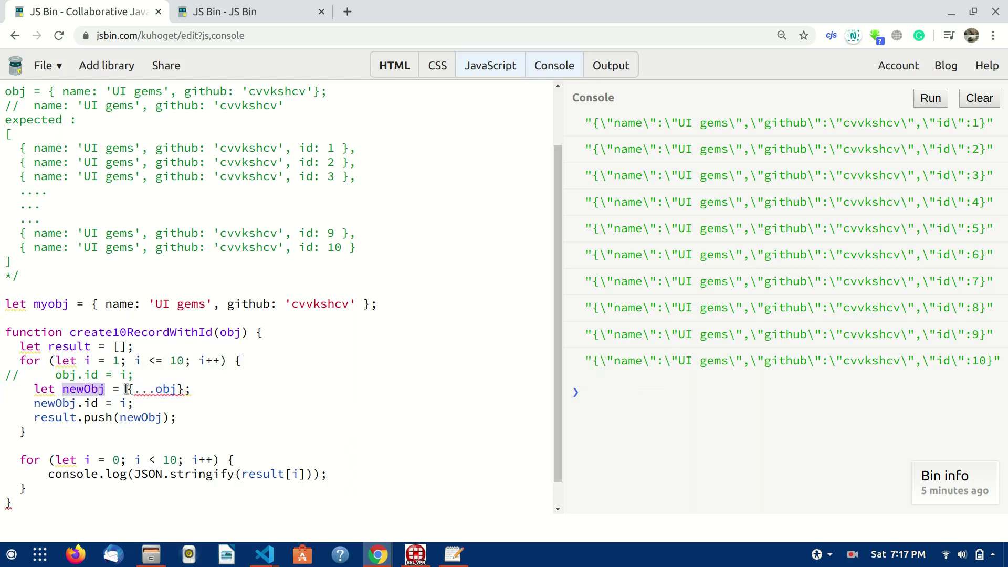
double_click(151, 415)
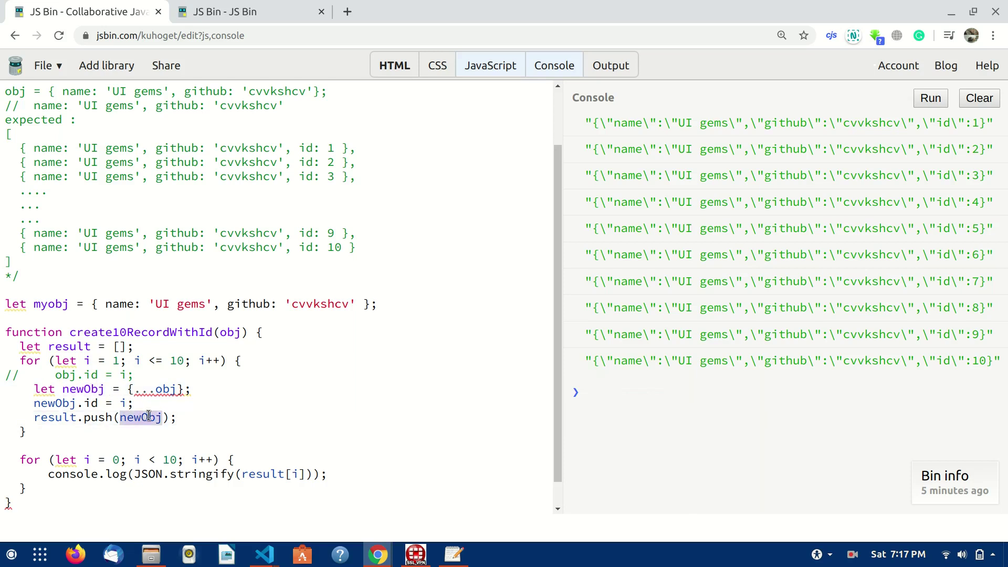
left_click_drag(379, 304, 90, 304)
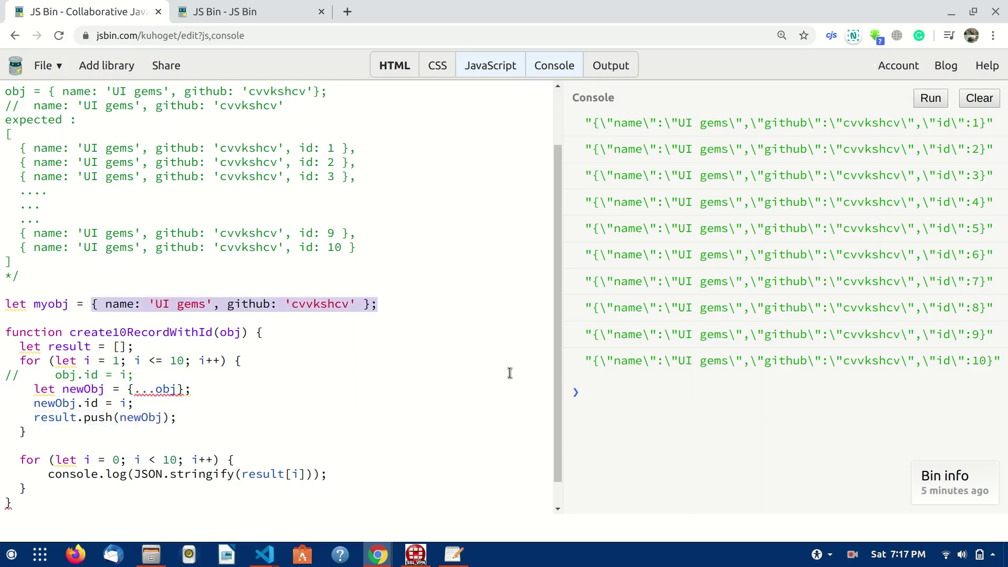